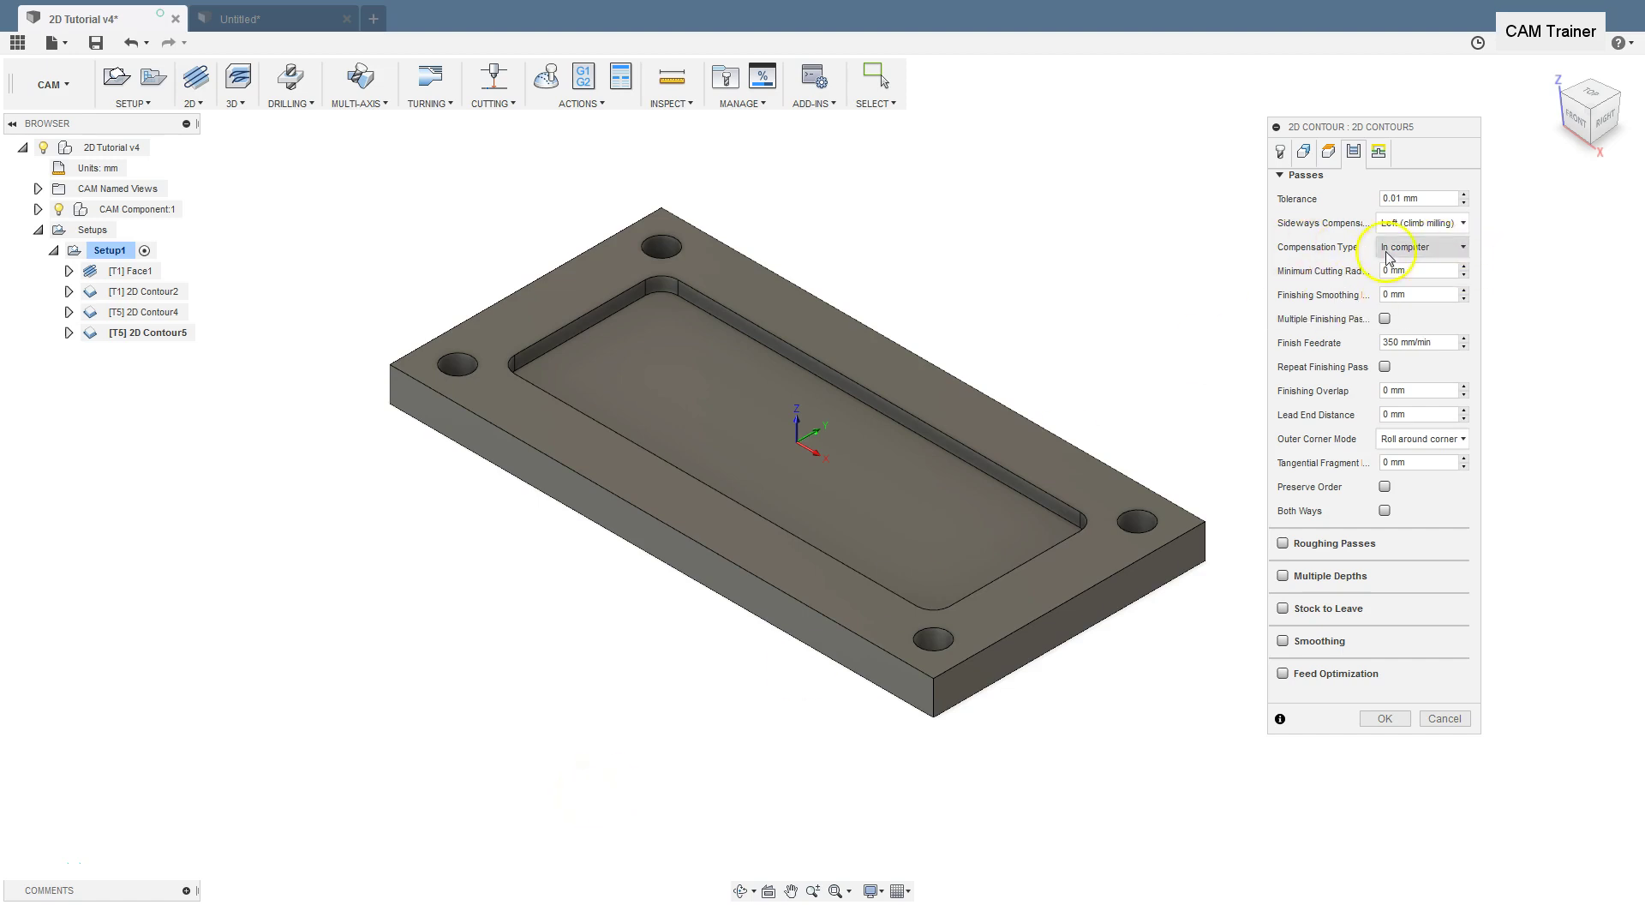
Review the 2D Contour5 Compensation Type choices, keeping In computer selected.
left_click(1415, 248)
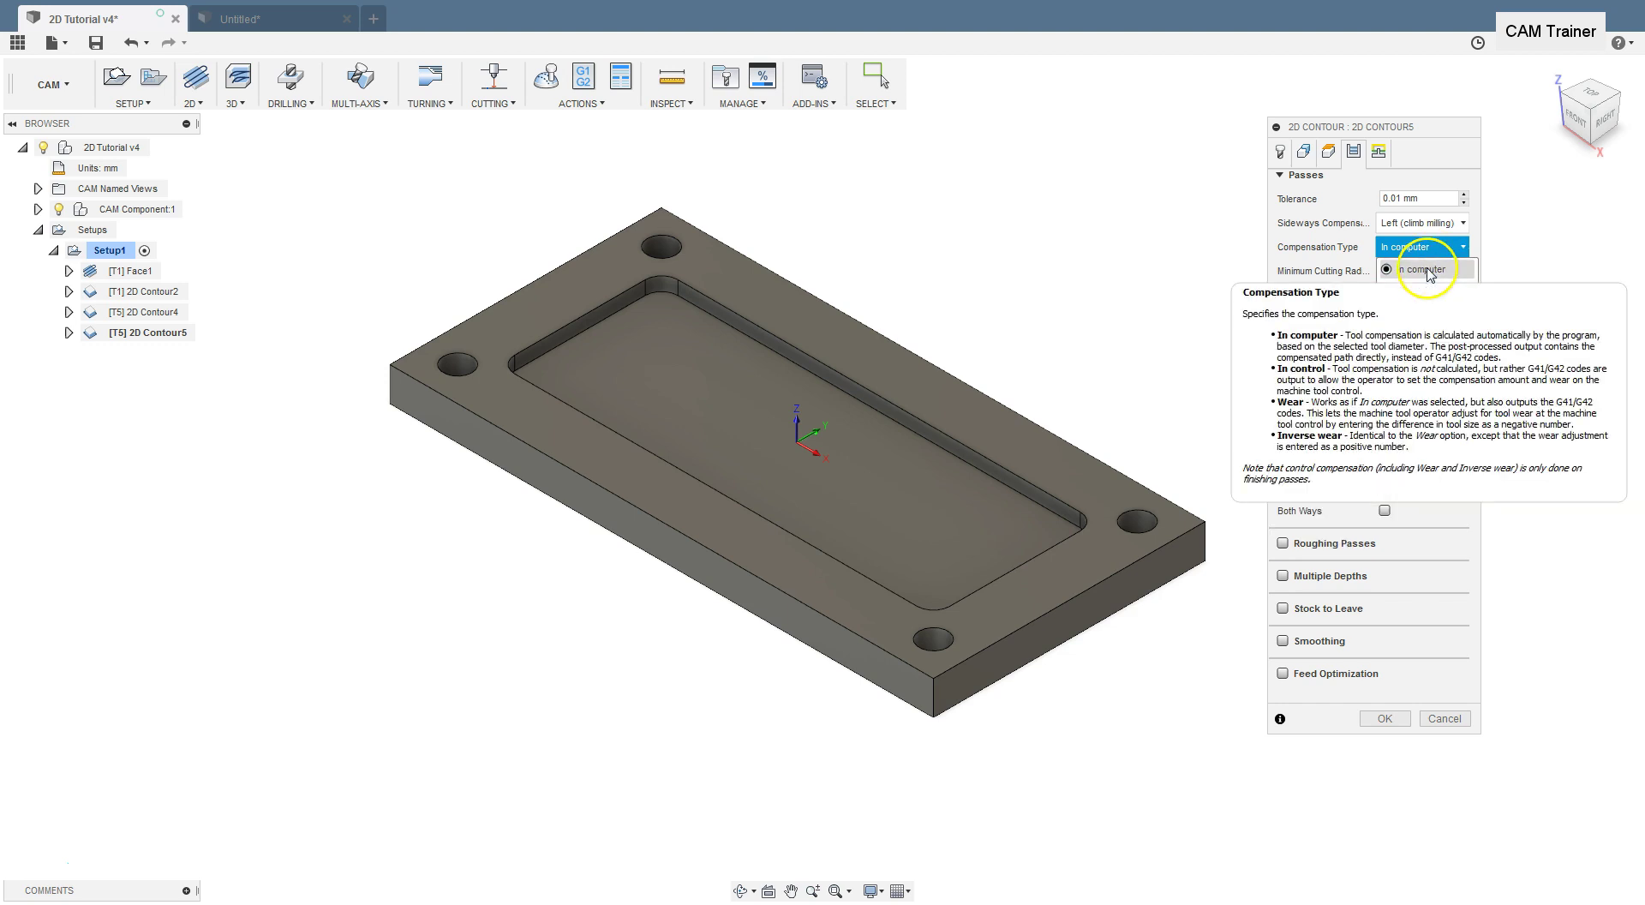
left_click(1428, 271)
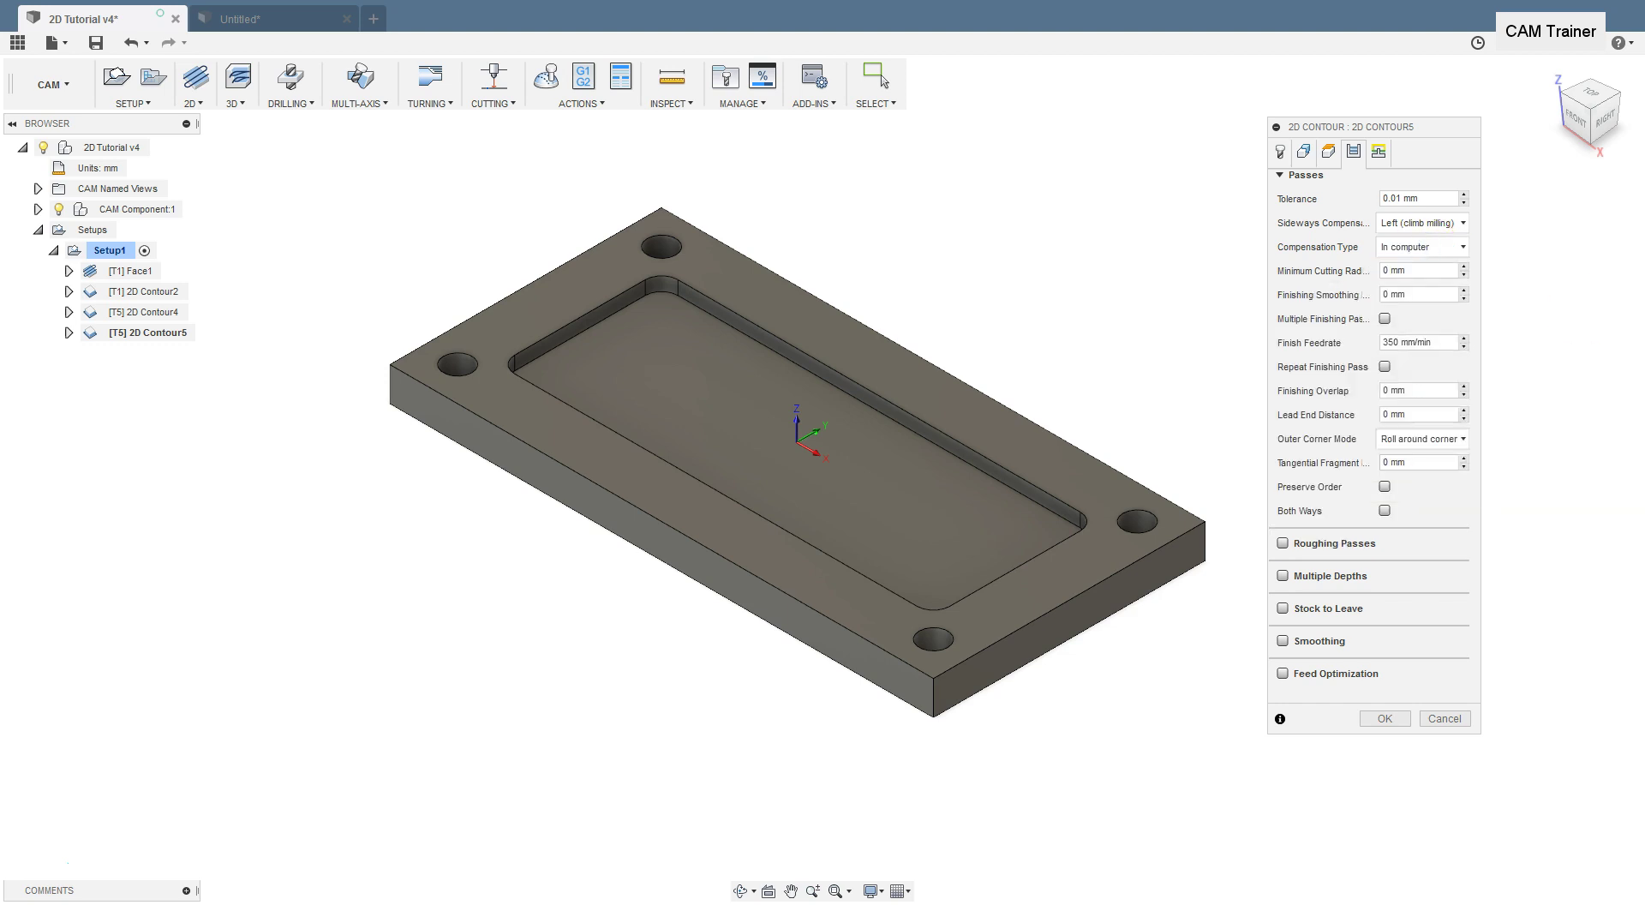
left_click(1463, 248)
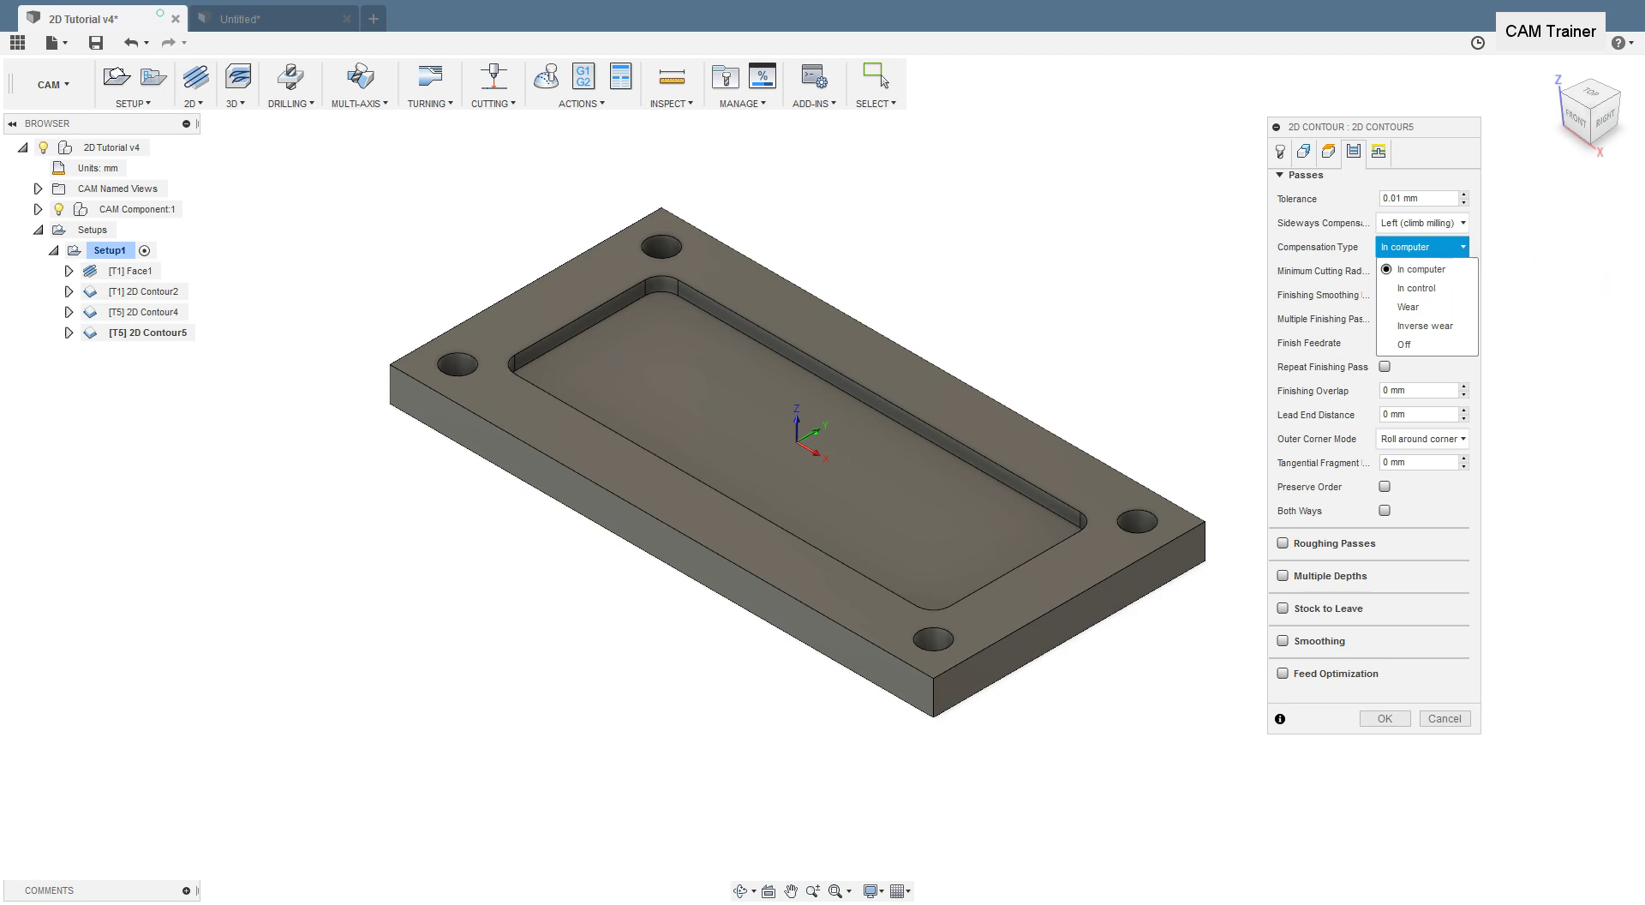
Dismiss the compensation choices, leaving In computer as the compensation type.
key("Escape")
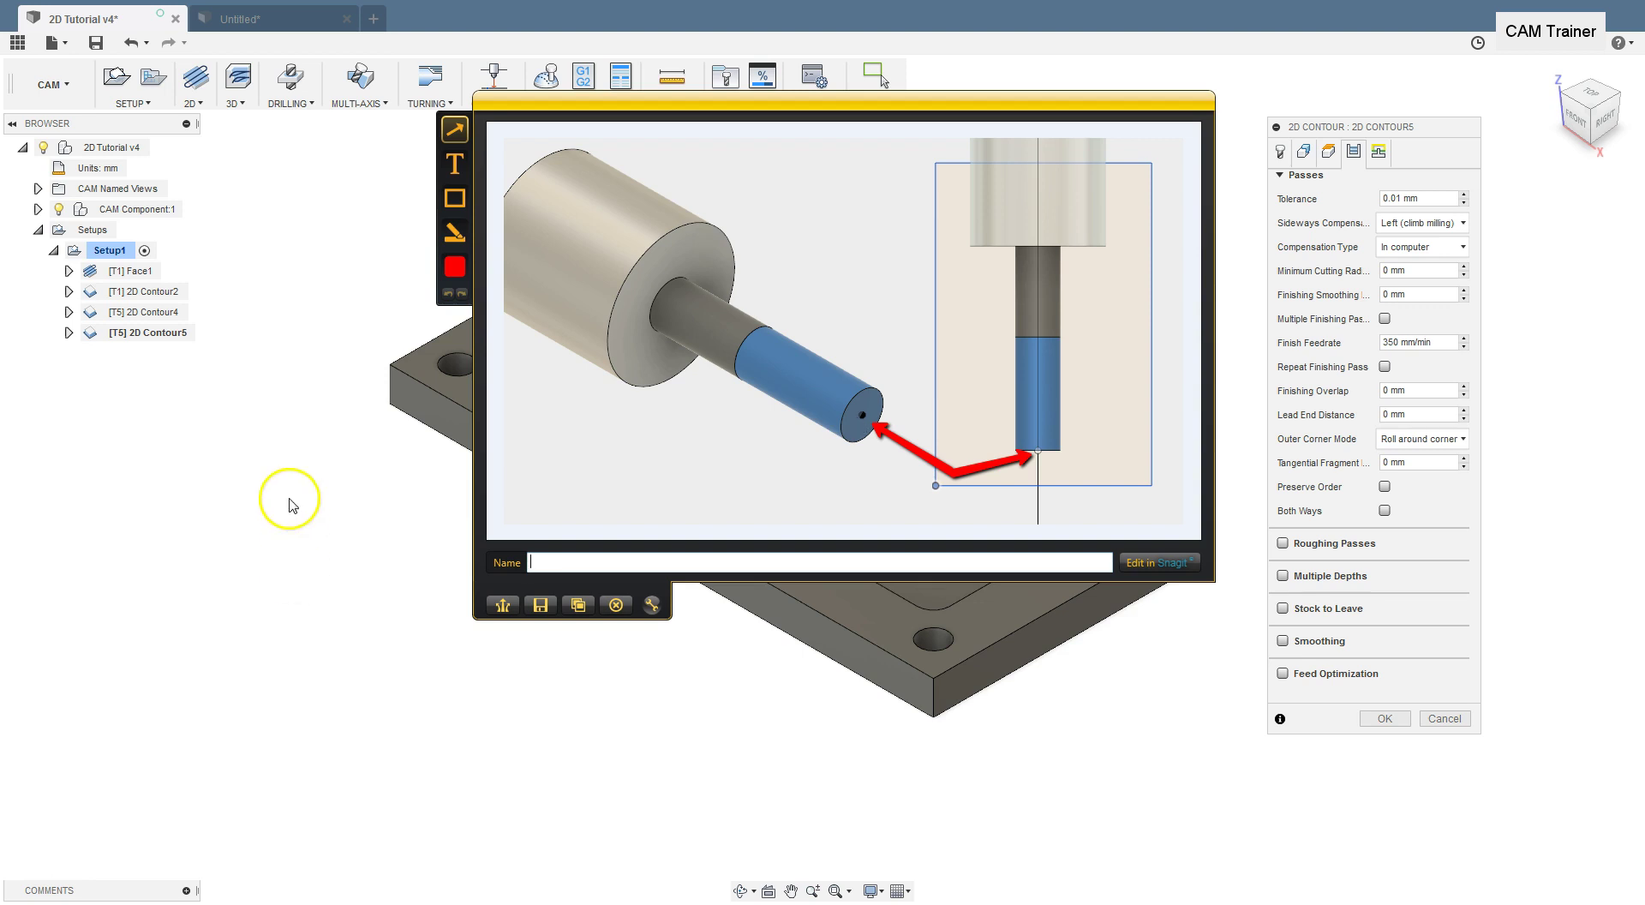
In the Untitled document, confirm the block's front and right top edges measure 100.00 mm.
left_click(294, 17)
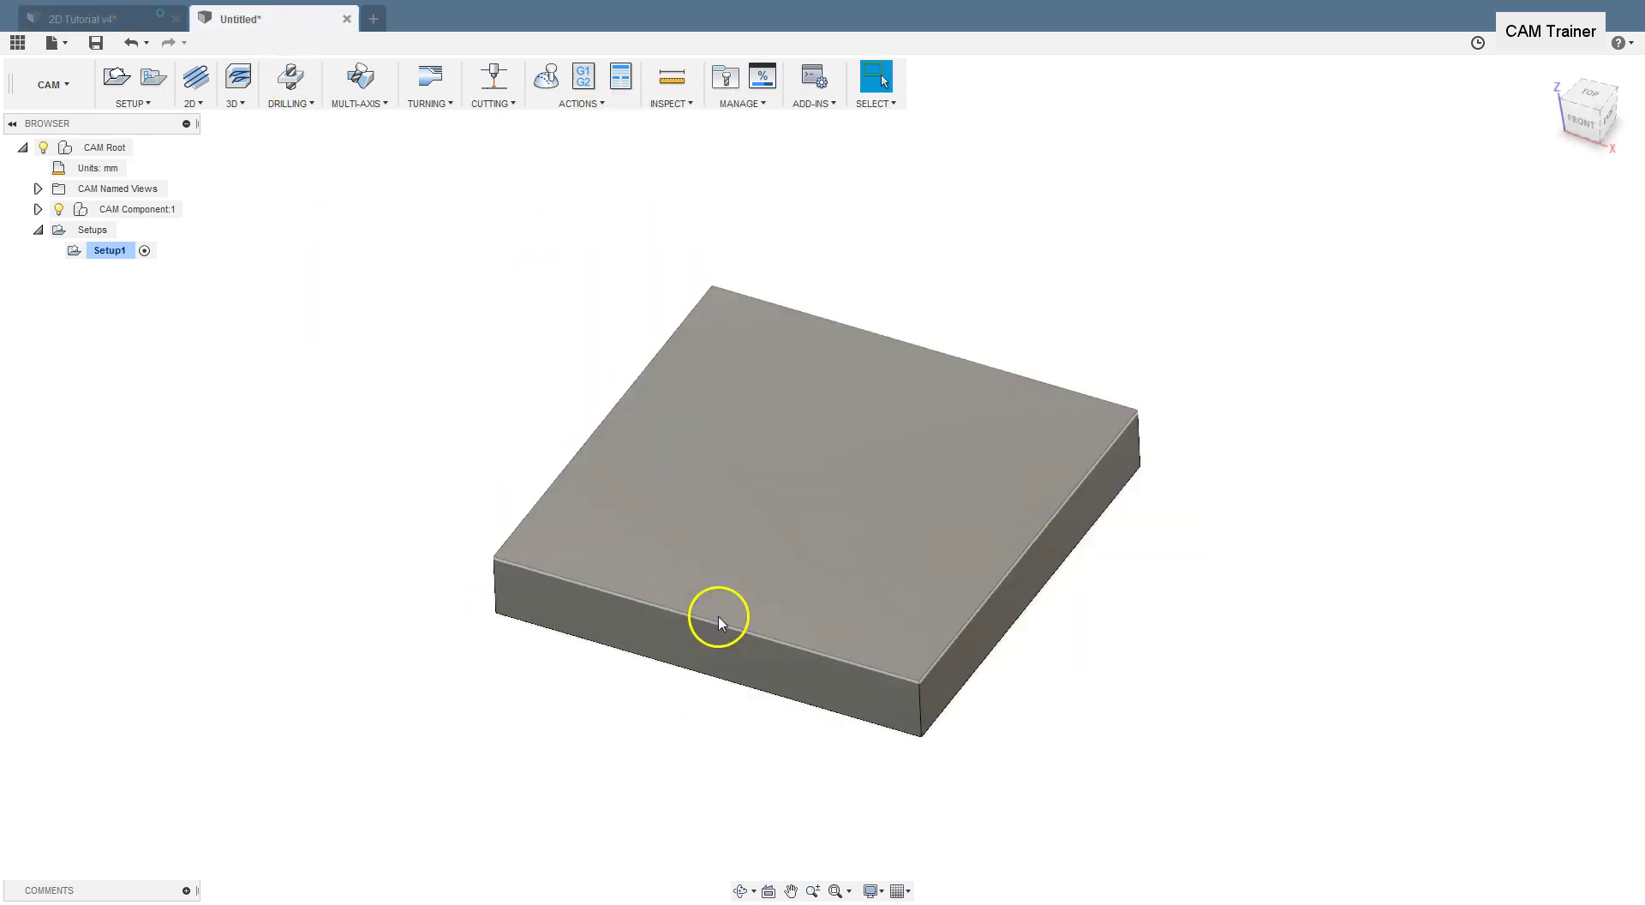
left_click(715, 620)
left_click(714, 622)
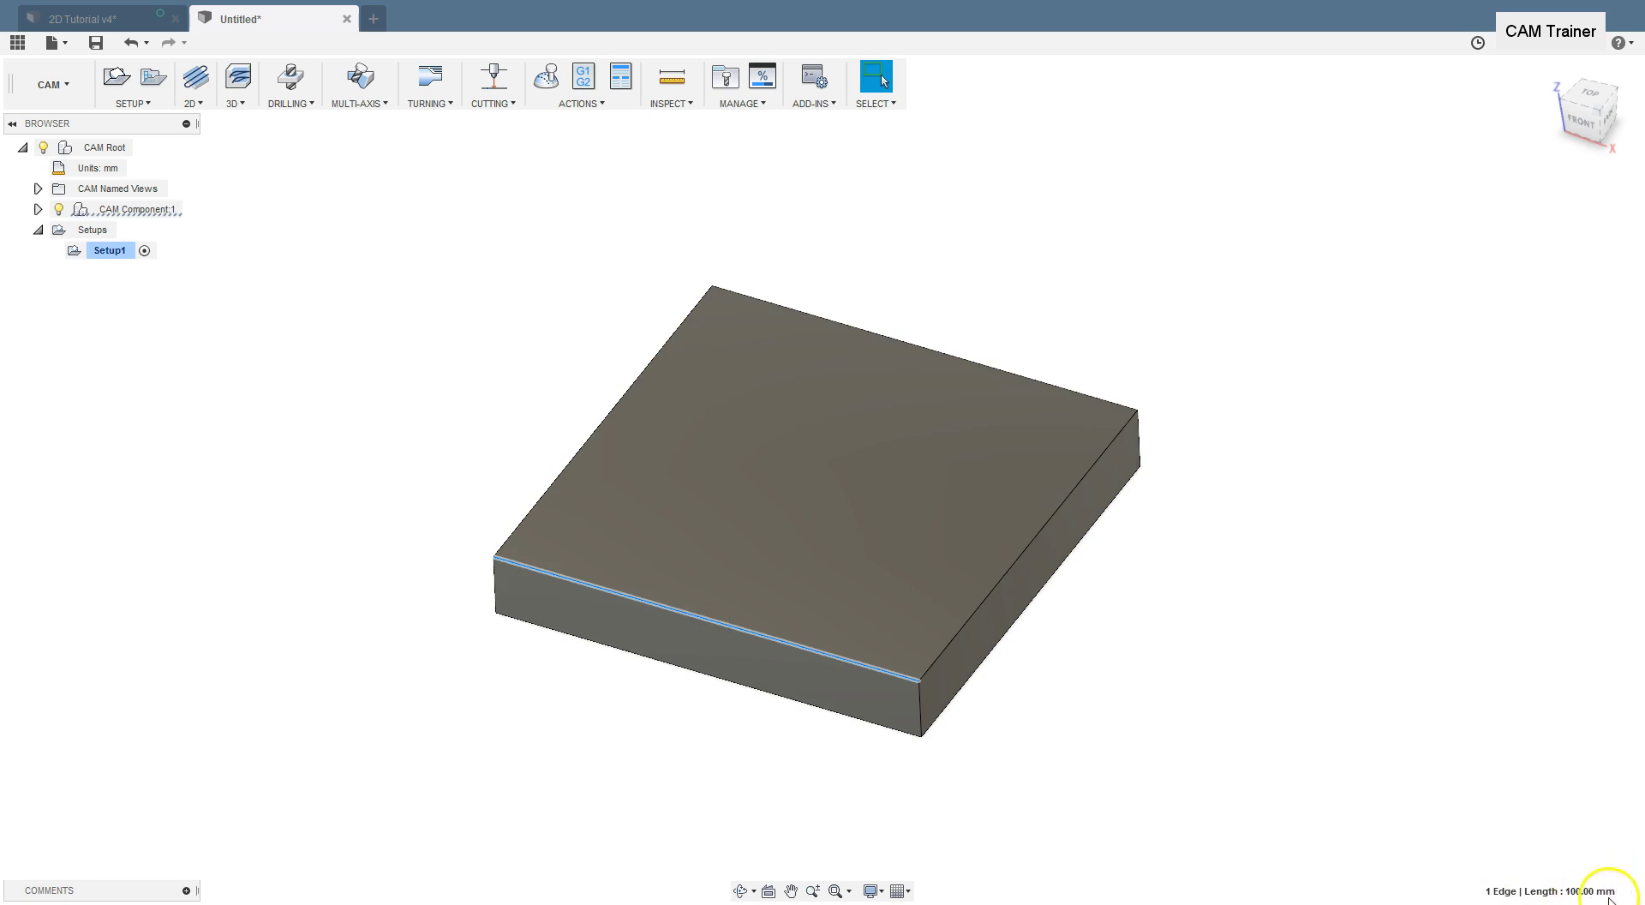
left_click(1038, 541)
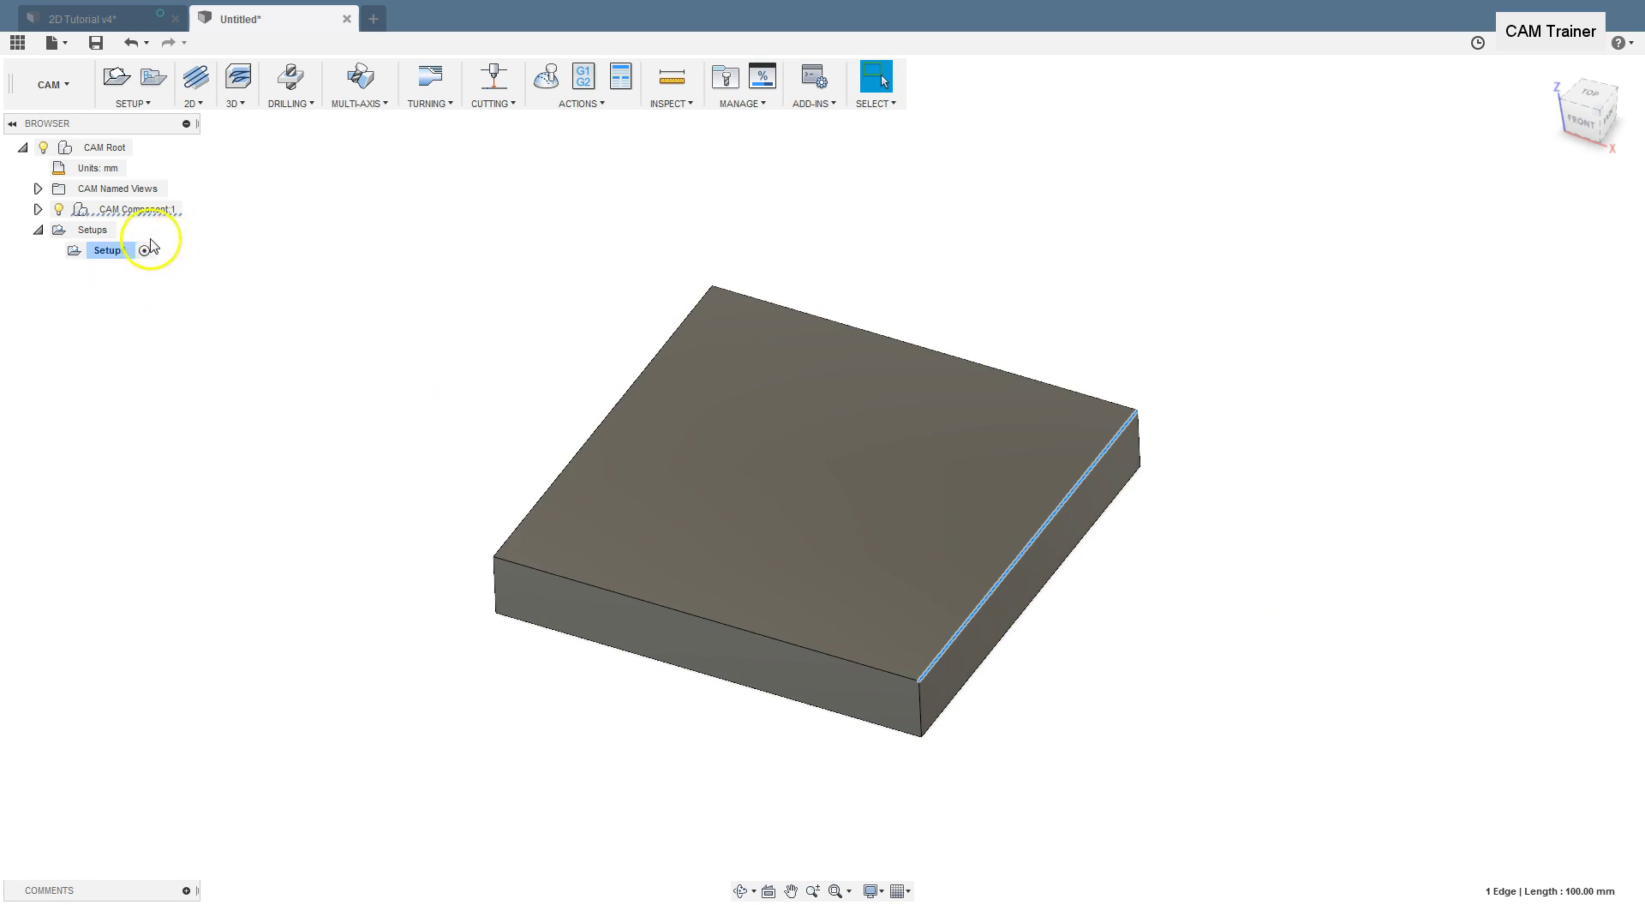
Create a 2D Contour using the 4 - Ø12 mm flat endmill (1460 rpm, 350 mm/min).
left_click(200, 103)
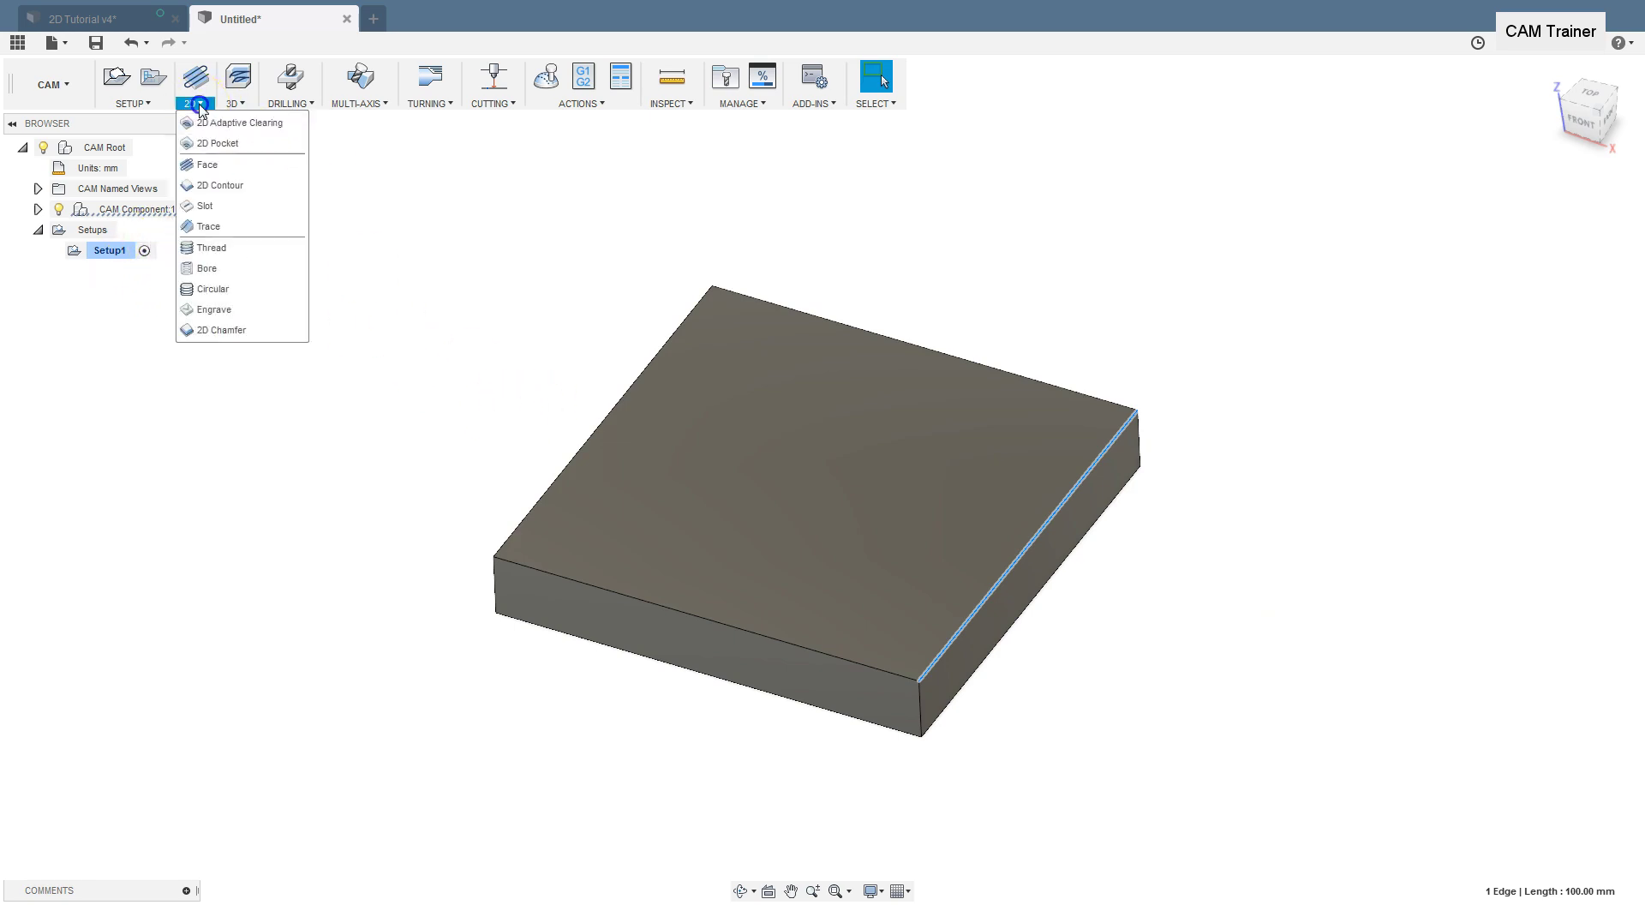
left_click(231, 184)
left_click(996, 322)
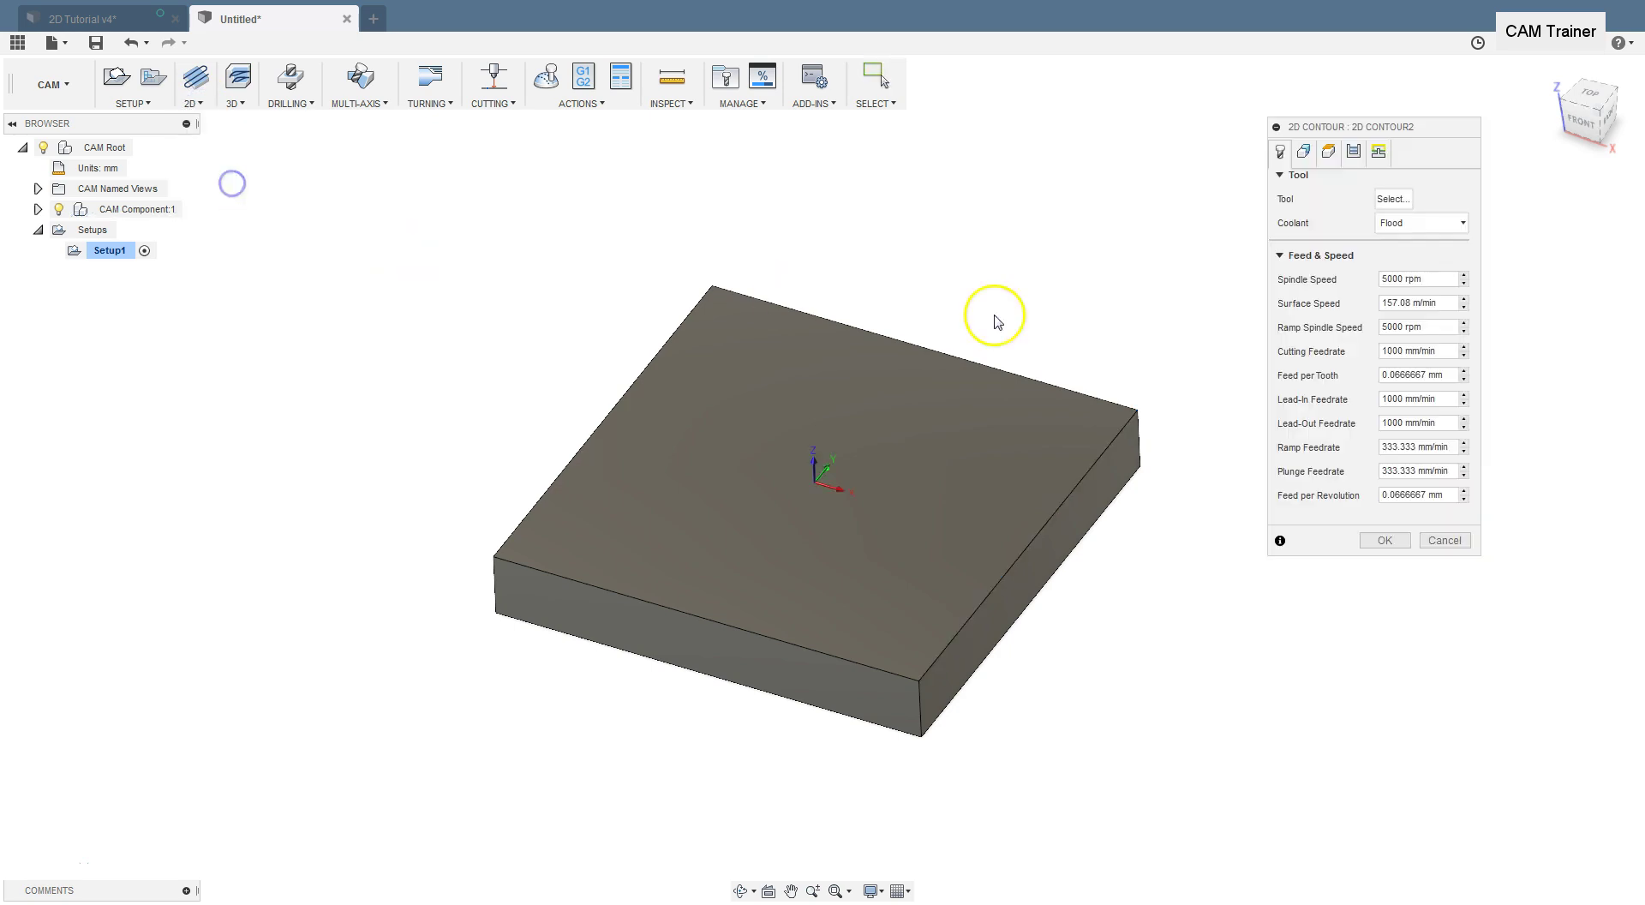
left_click(1392, 199)
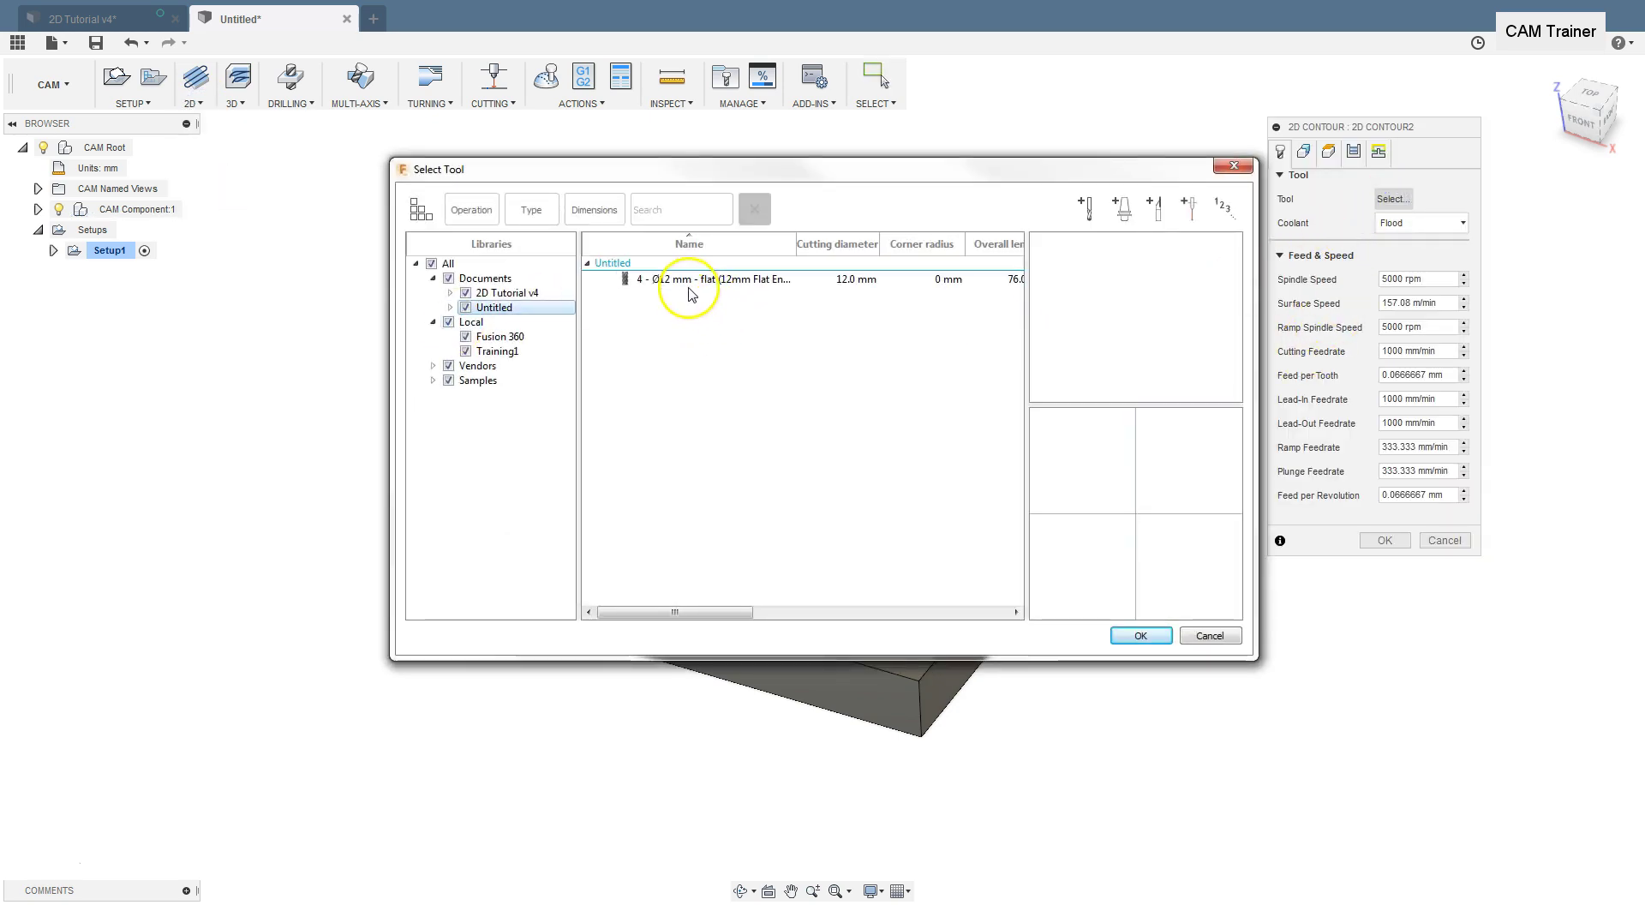
left_click(683, 280)
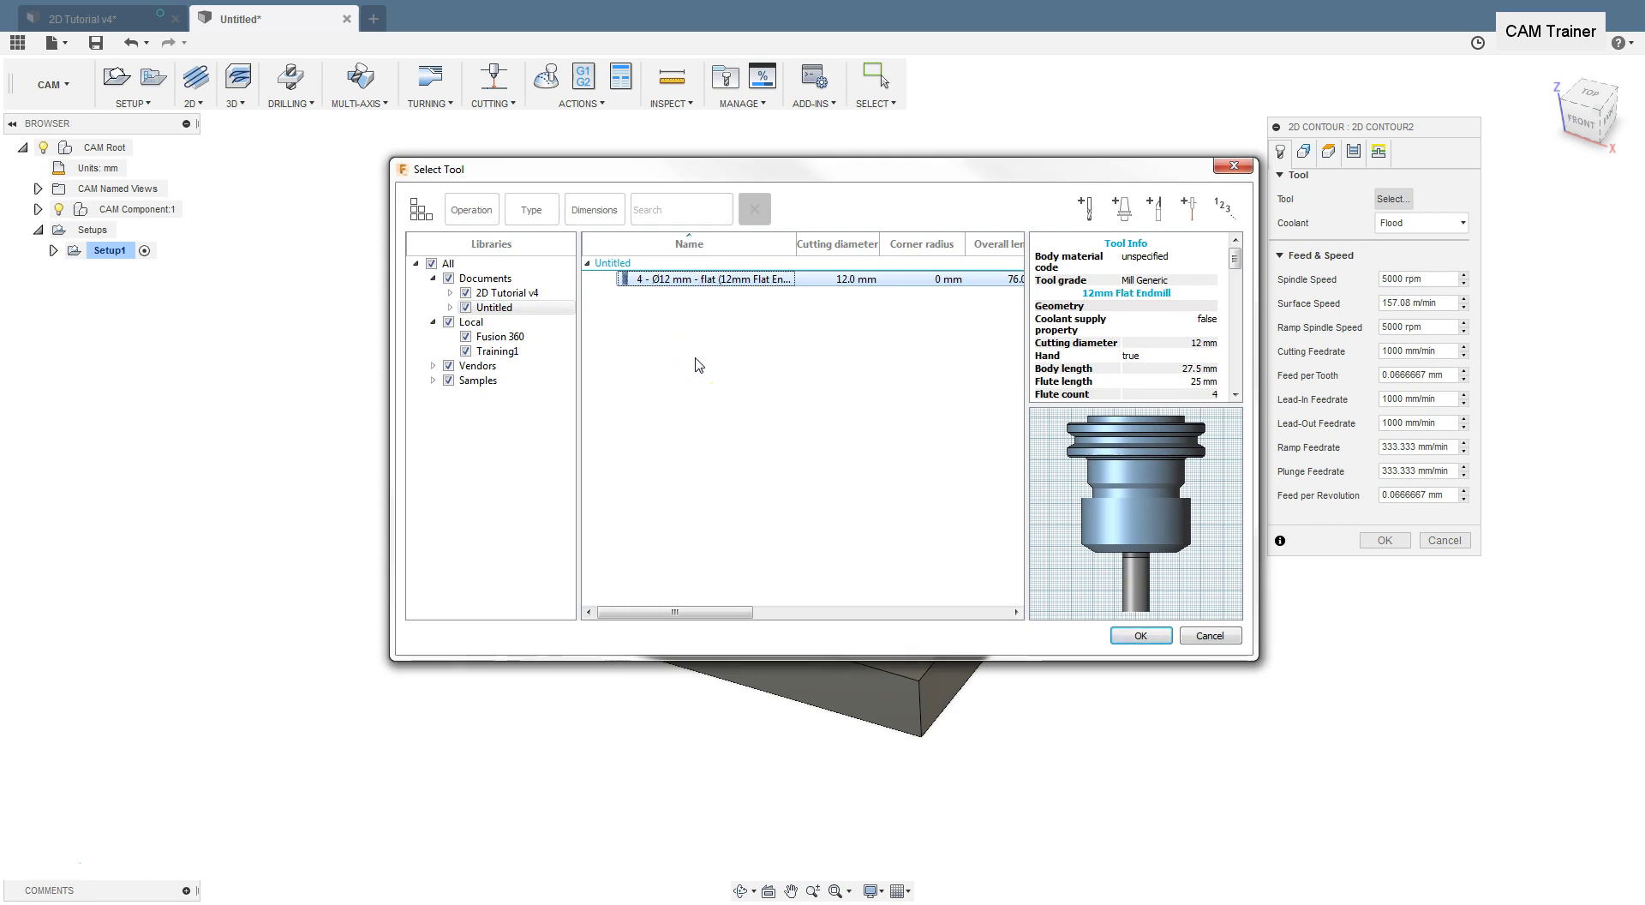
left_click(1144, 638)
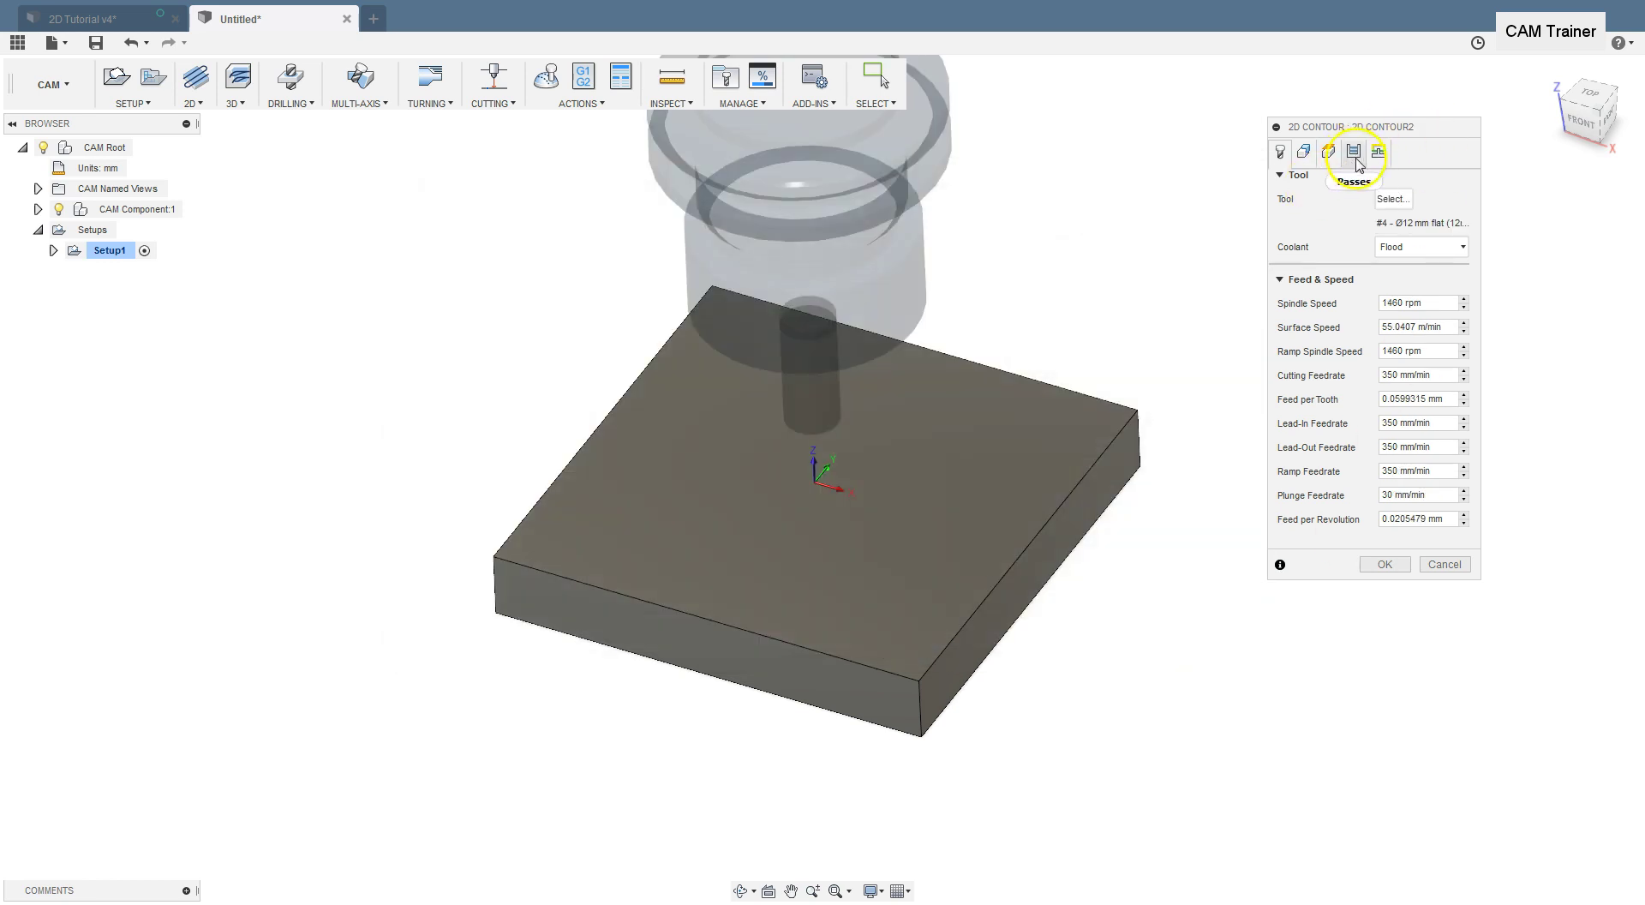
Replace the two contour chains with a single chain along the block's bottom edge loop.
left_click(1303, 151)
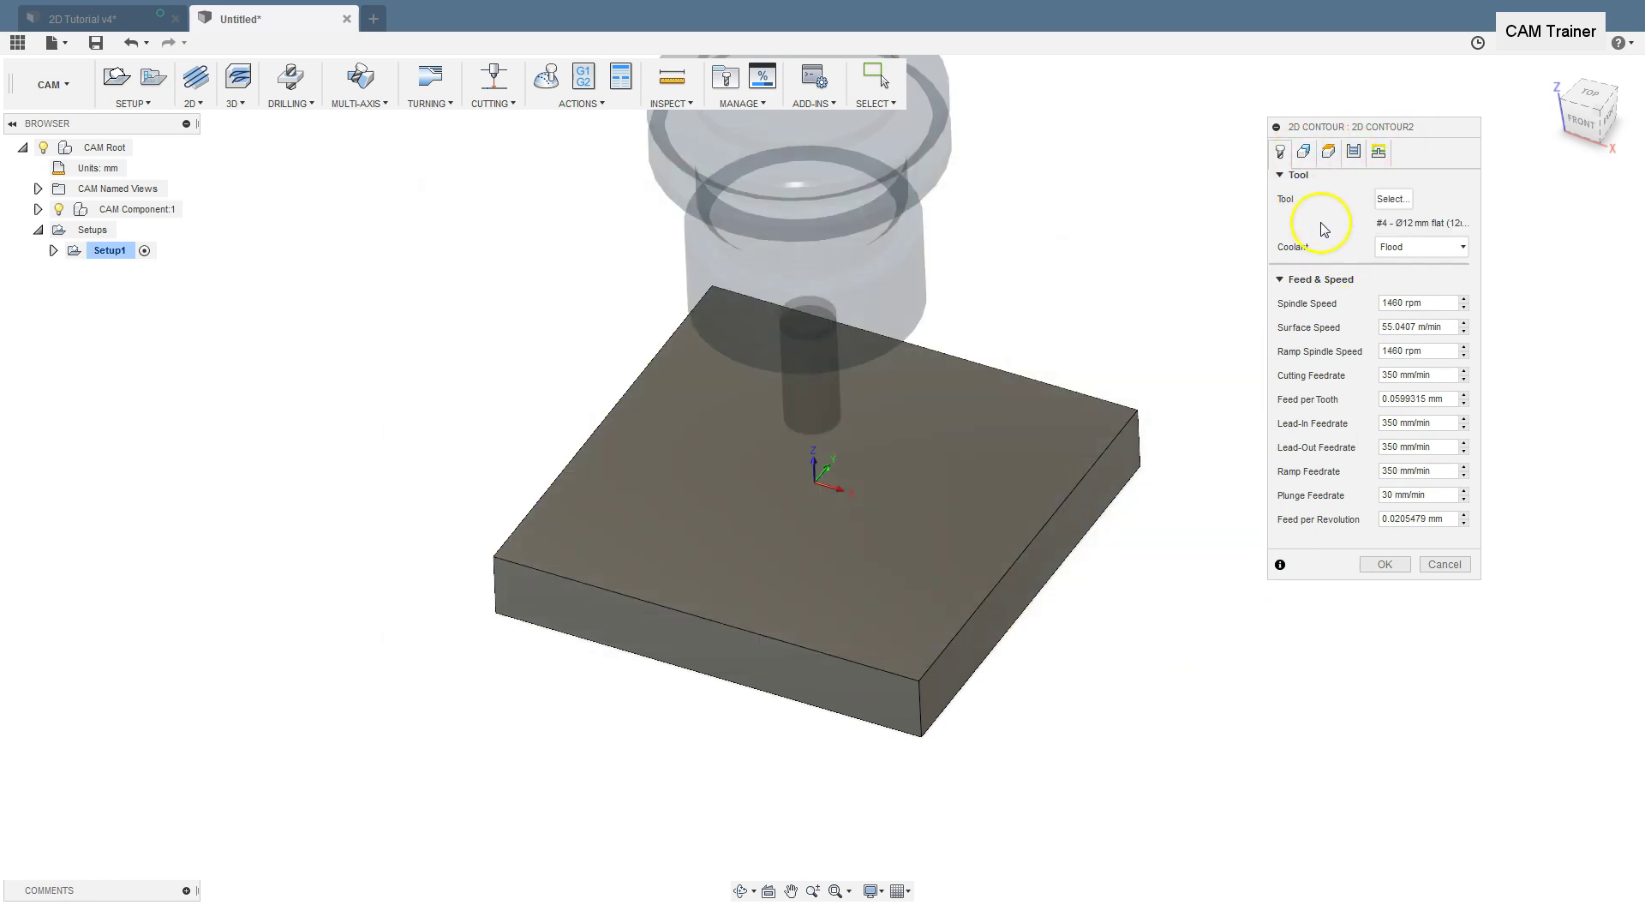
left_click(1027, 549)
left_click(1042, 597)
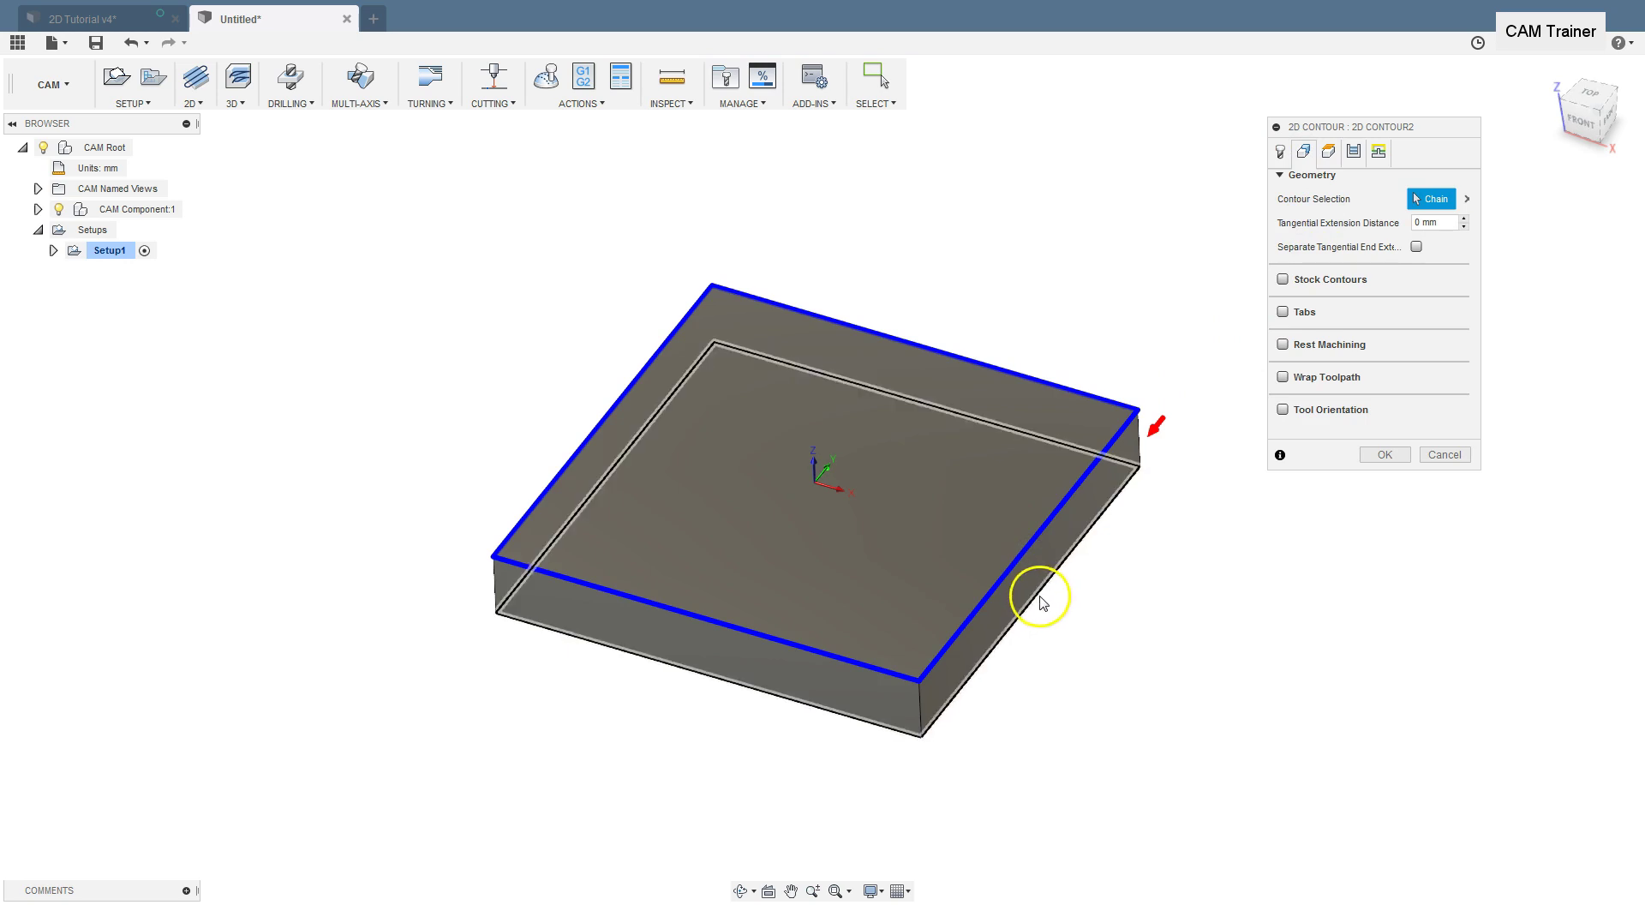
left_click(1468, 201)
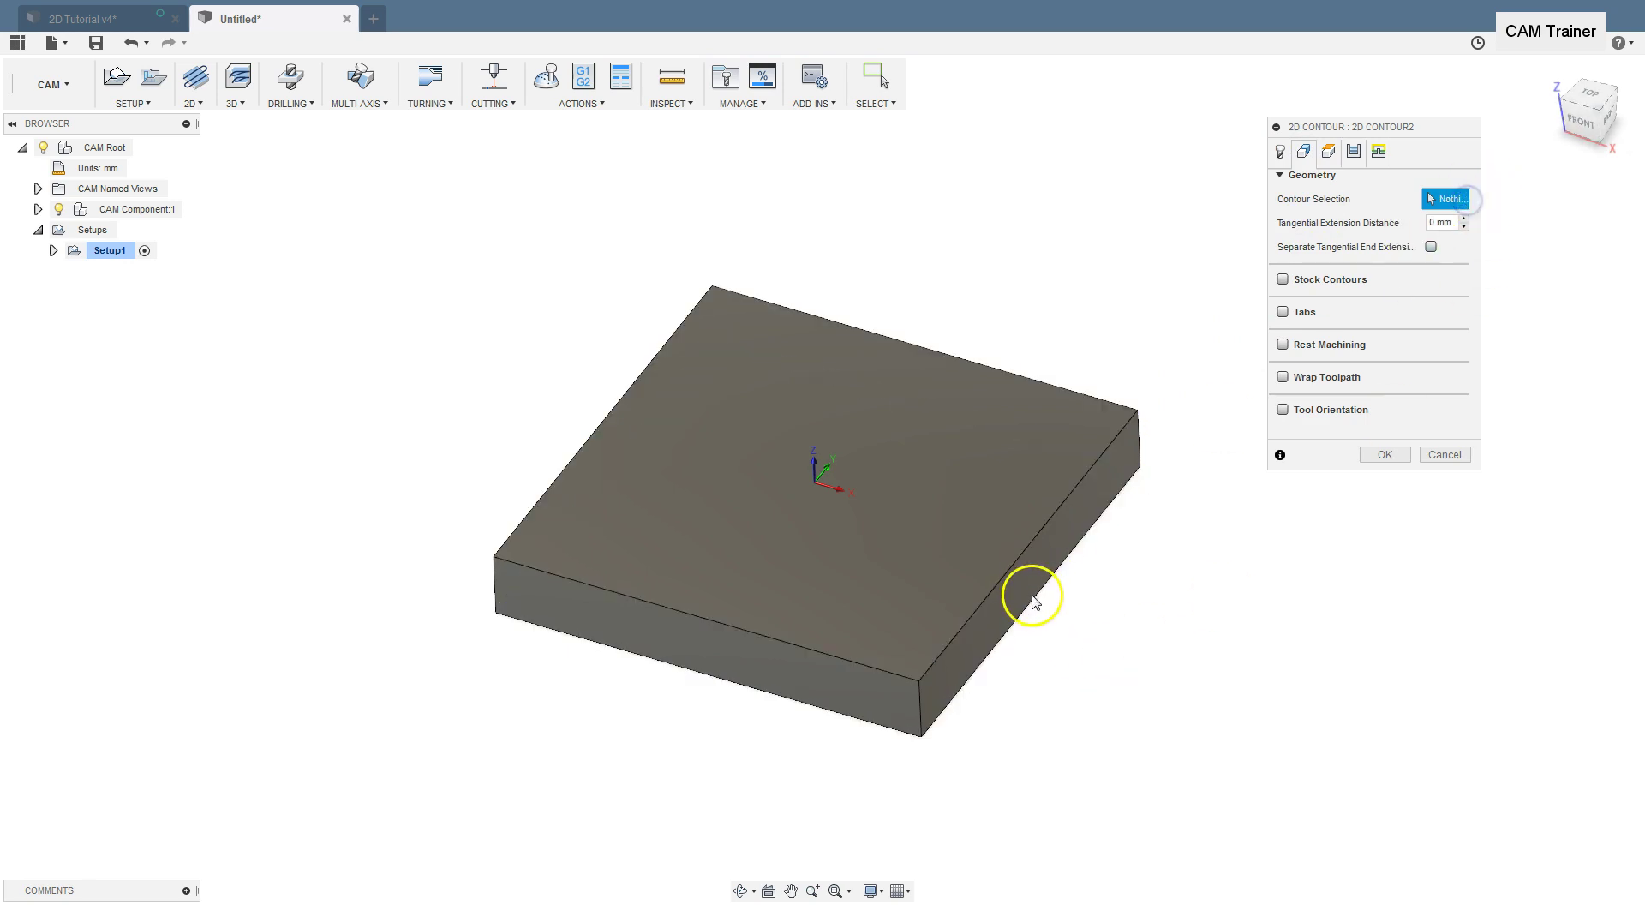
left_click(1039, 597)
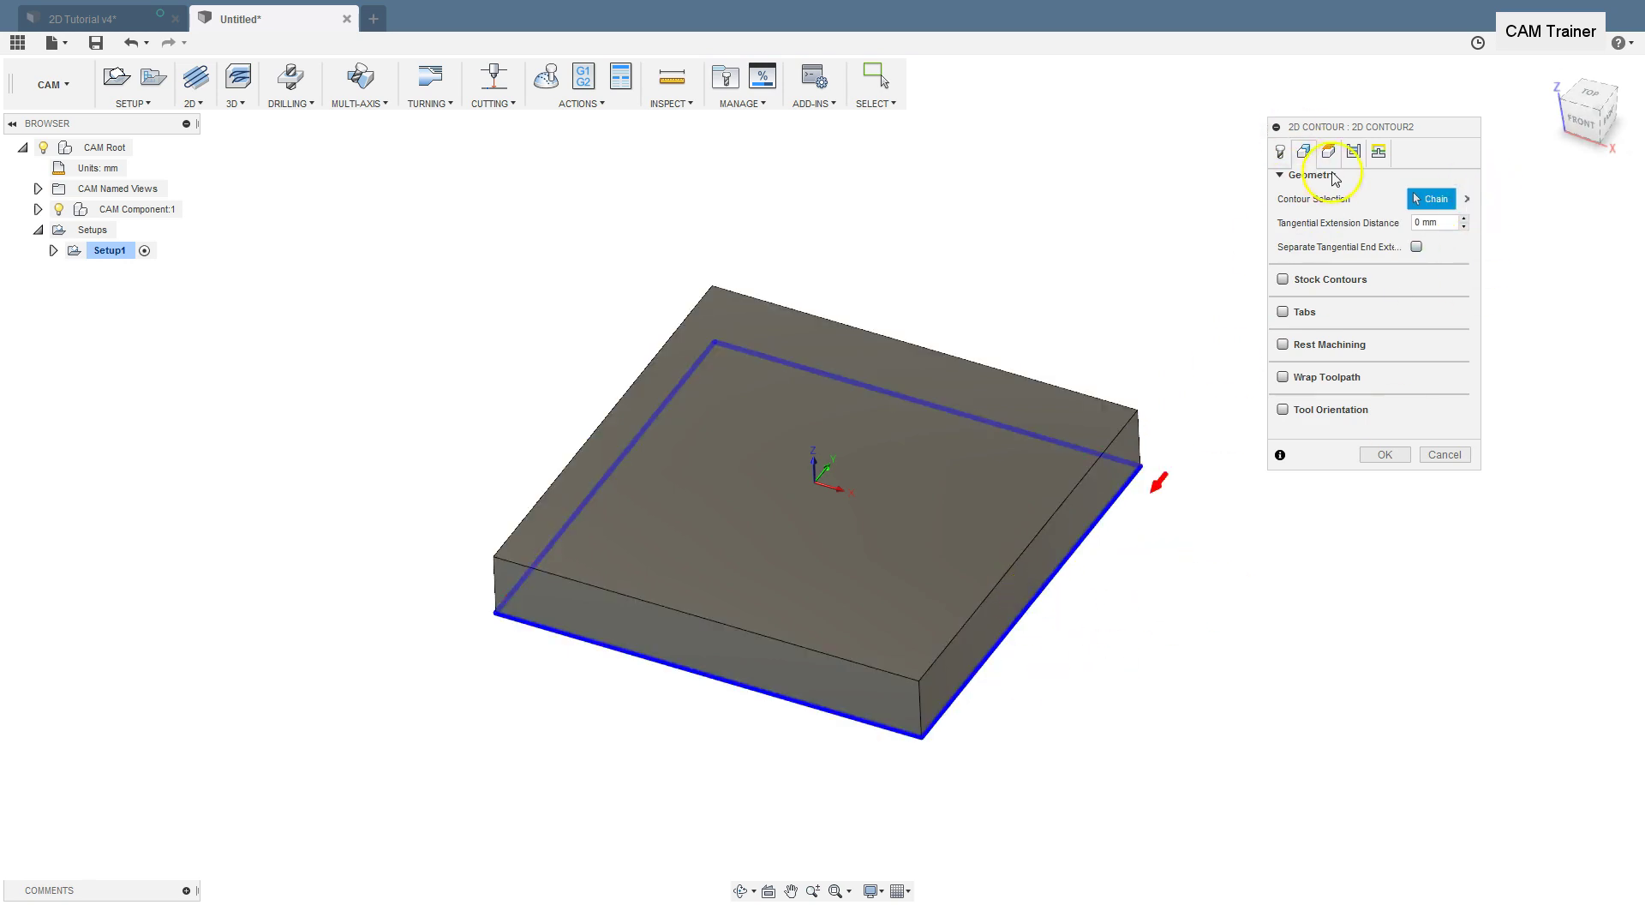
Show the Passes settings: Left (climb milling) sideways compensation and In computer compensation type.
left_click(1354, 152)
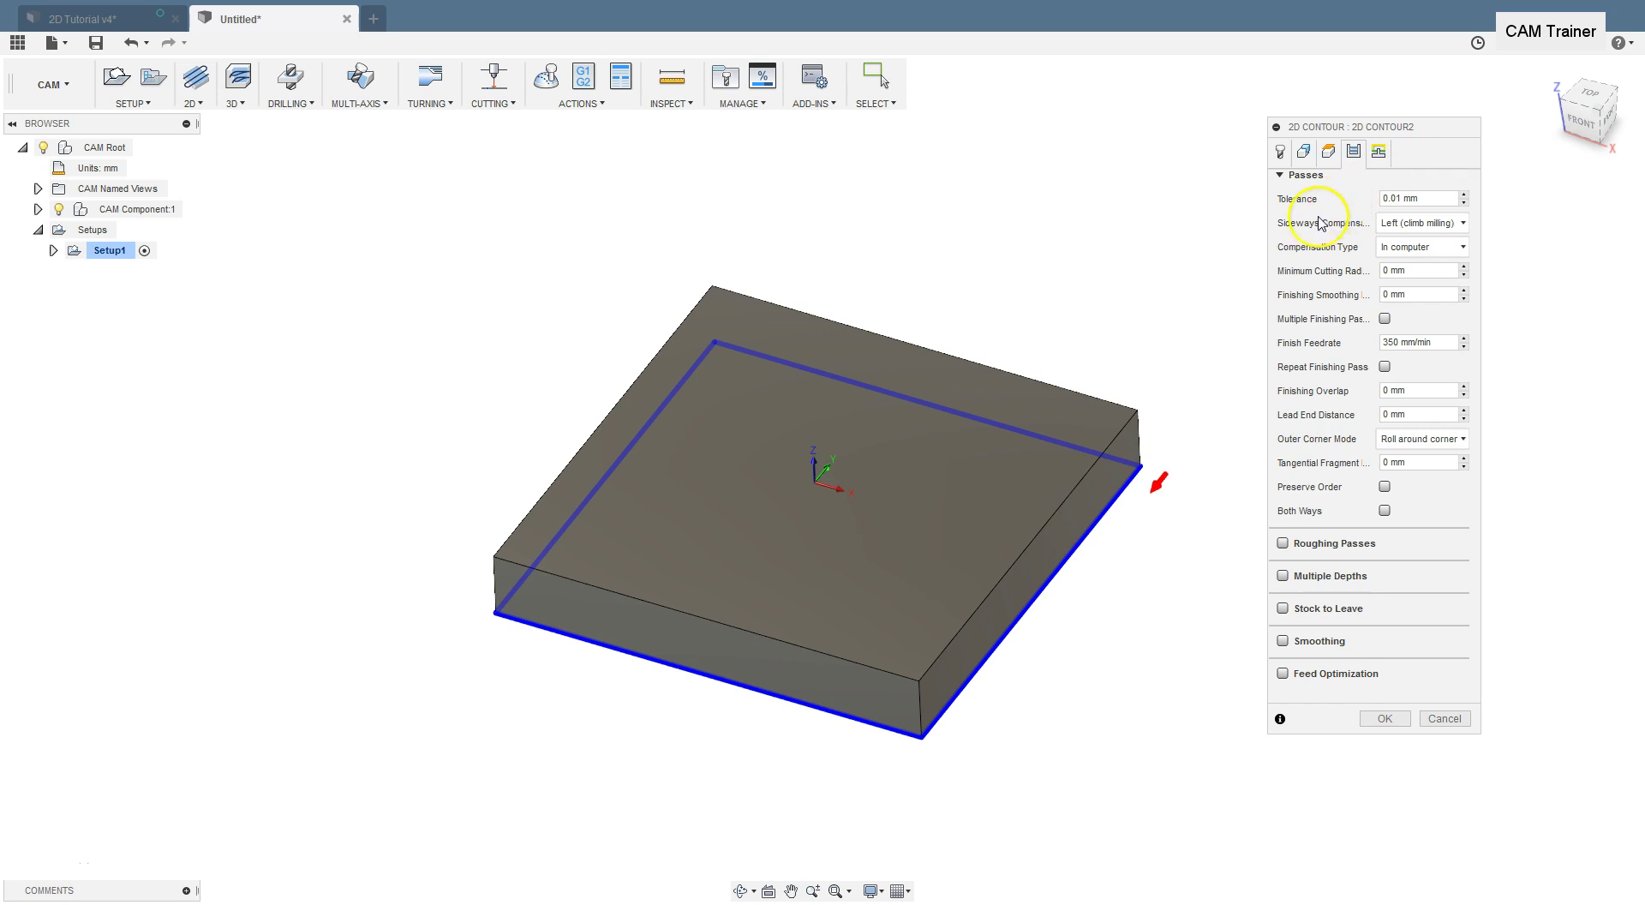
left_click(1439, 250)
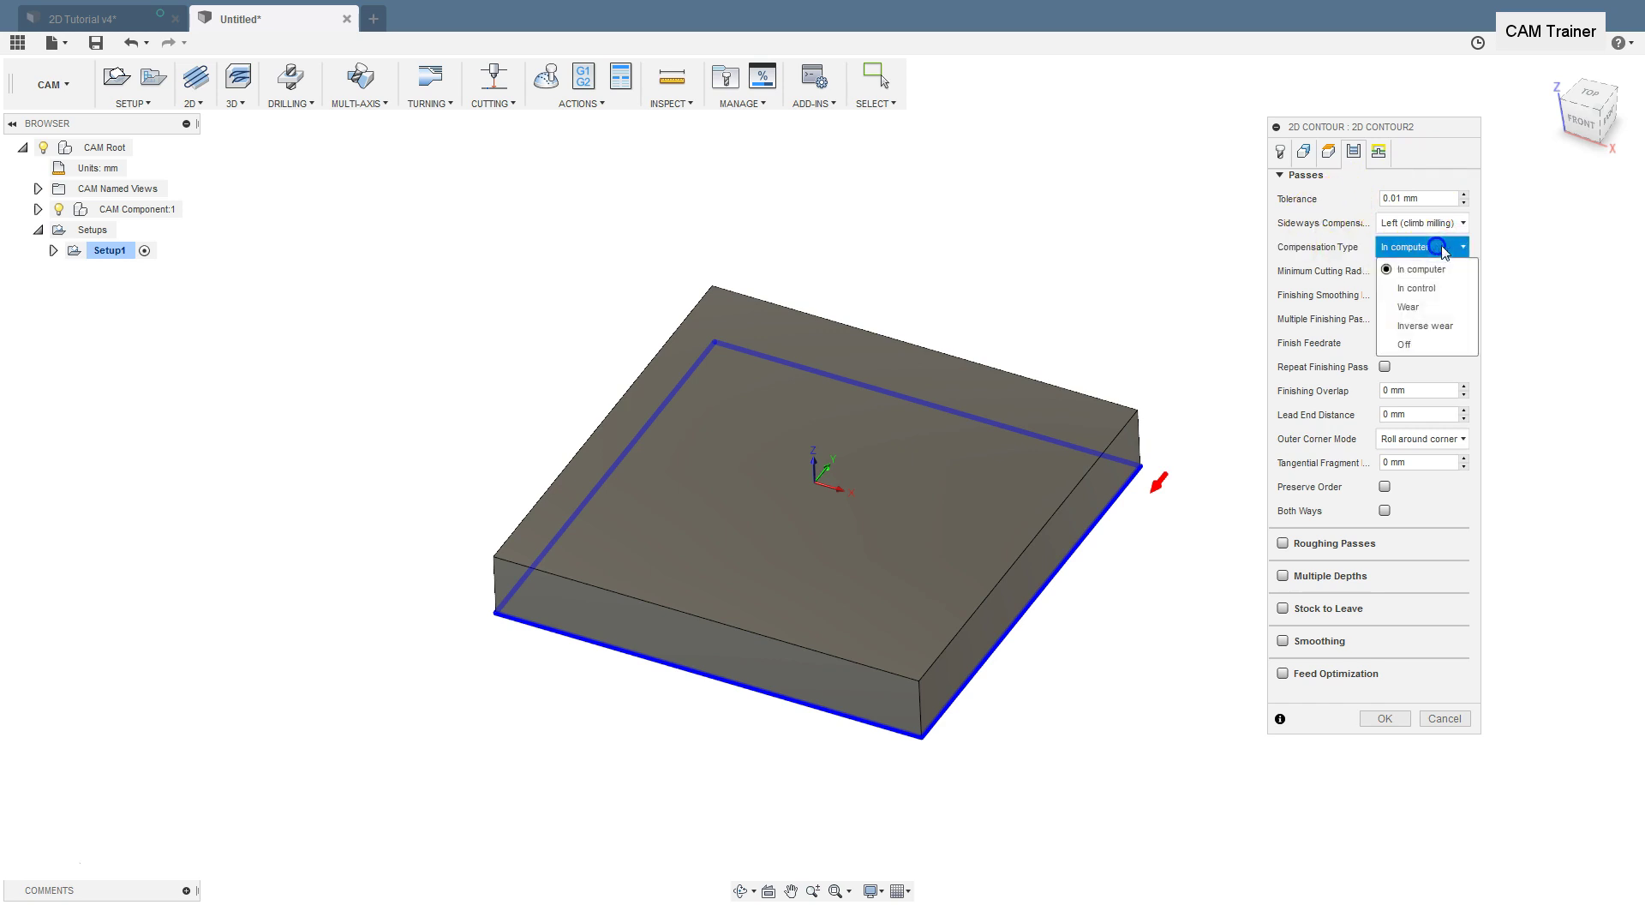
left_click(1443, 245)
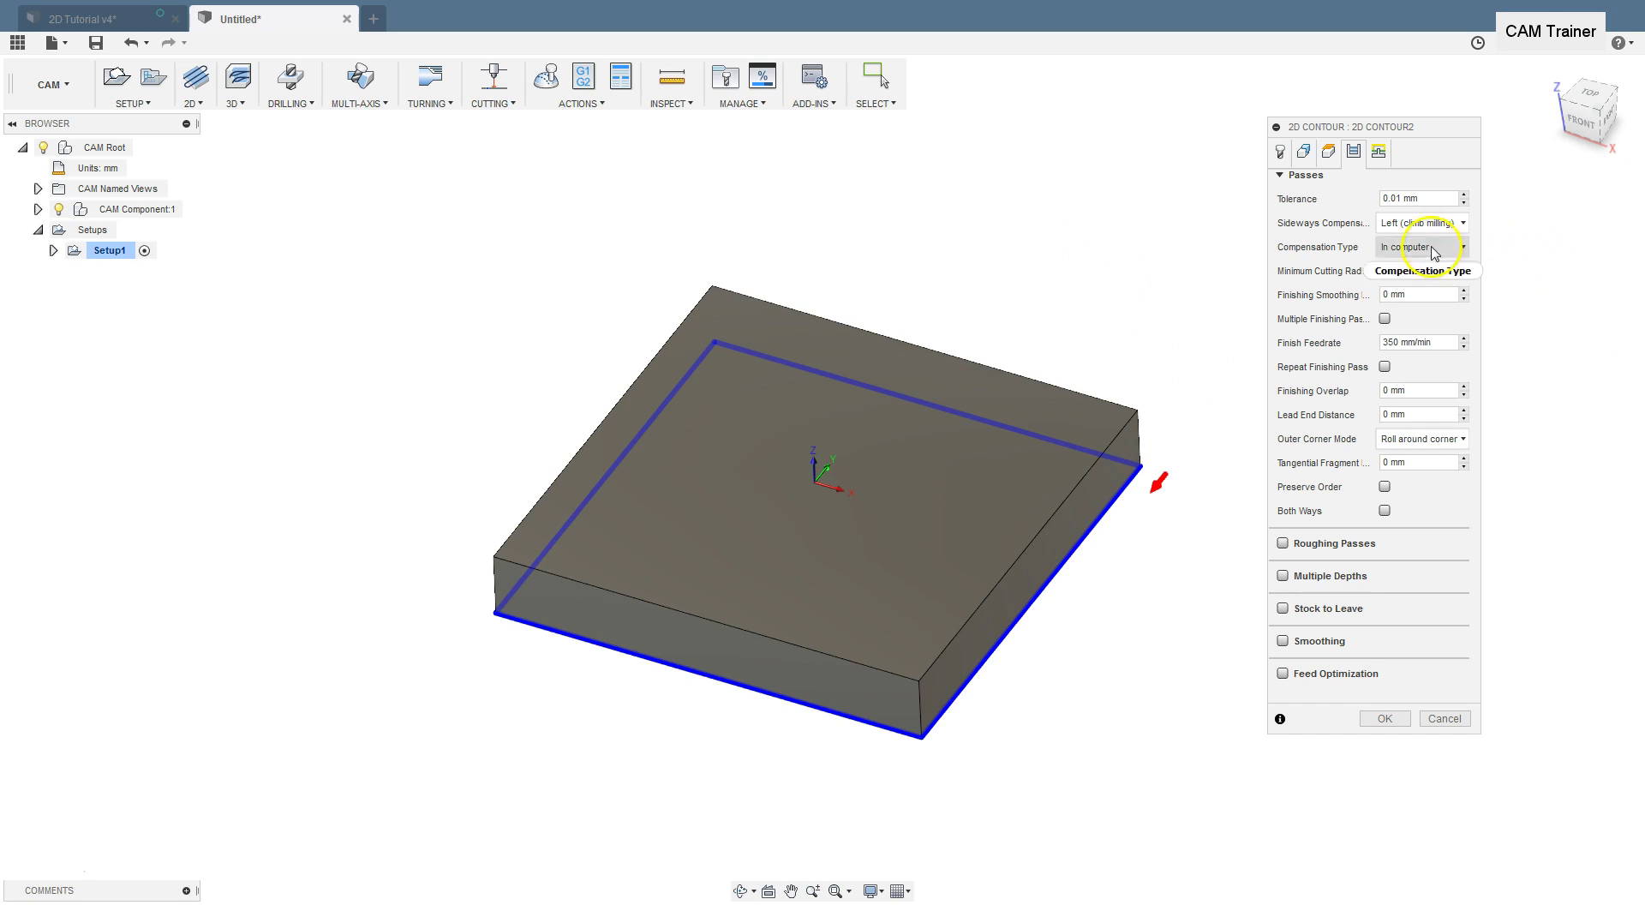
Accept 2D Contour2 so its toolpath loops around the block's bottom outline.
left_click(1385, 718)
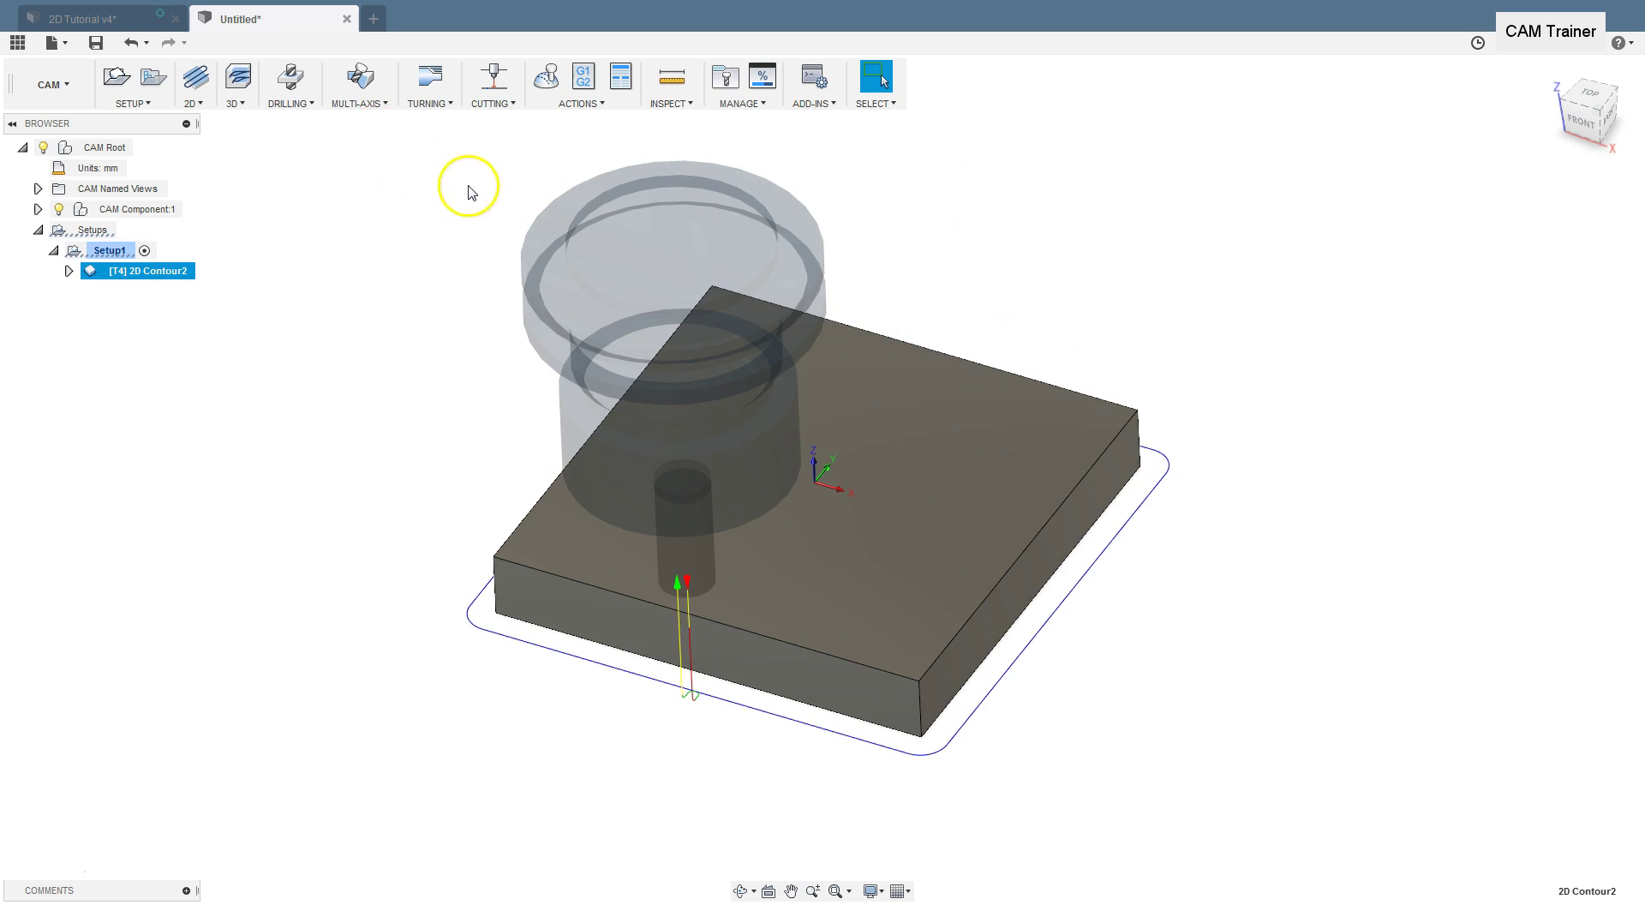
Post-process [T4] 2D Contour2 and view its G-code, with contour moves at X and Y ±56.
right_click(142, 288)
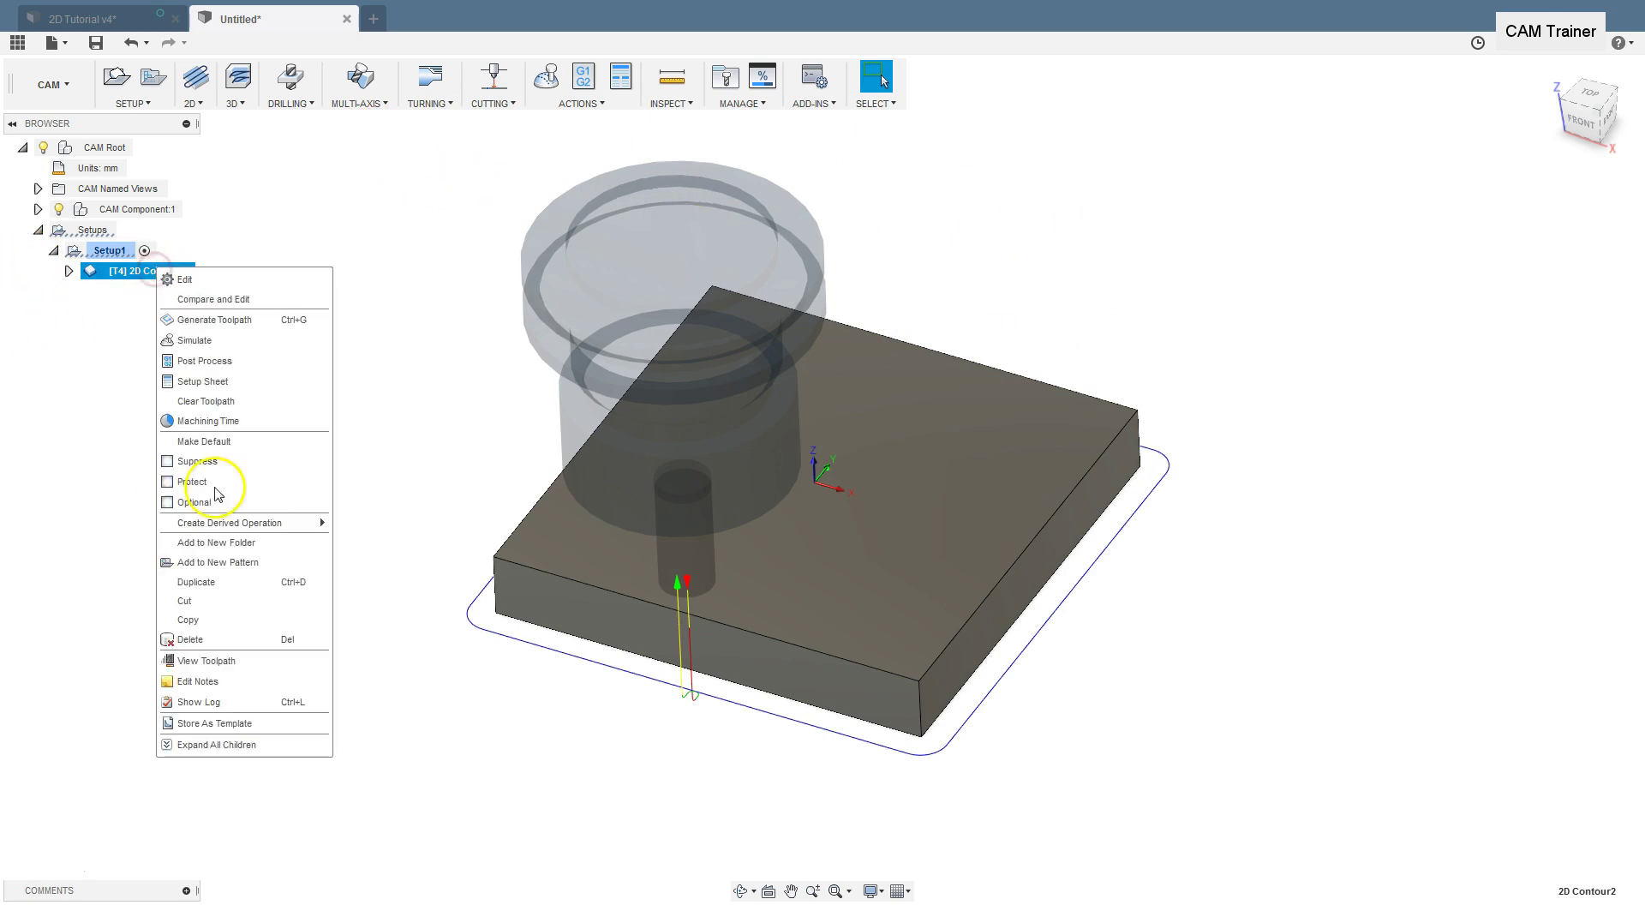
left_click(233, 366)
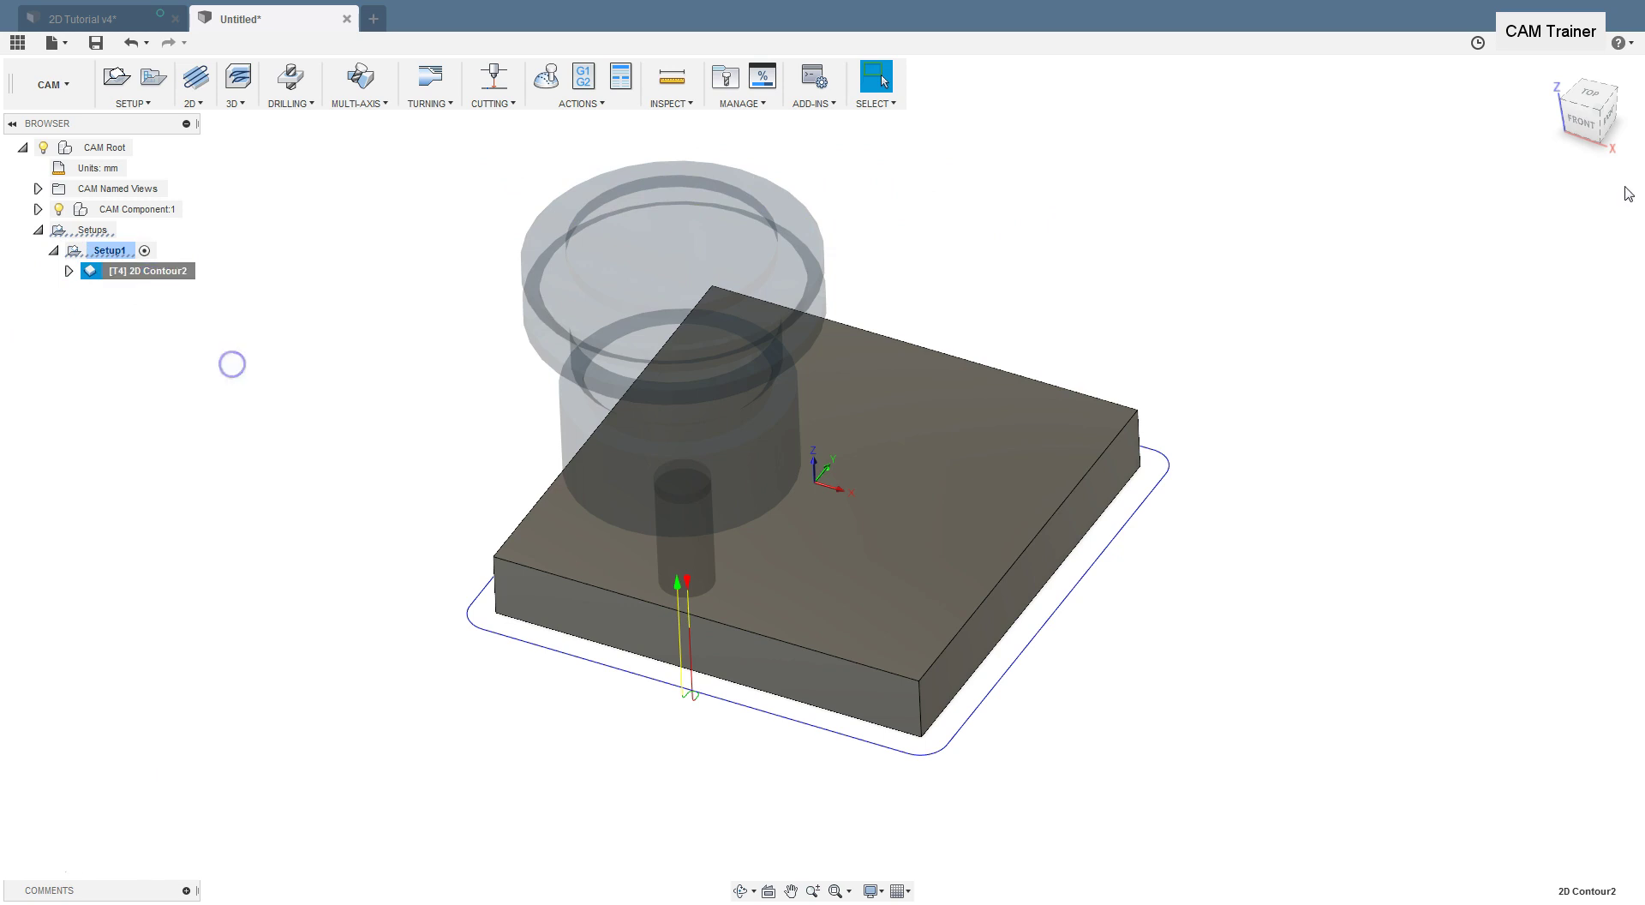
left_click_drag(1192, 187, 1080, 174)
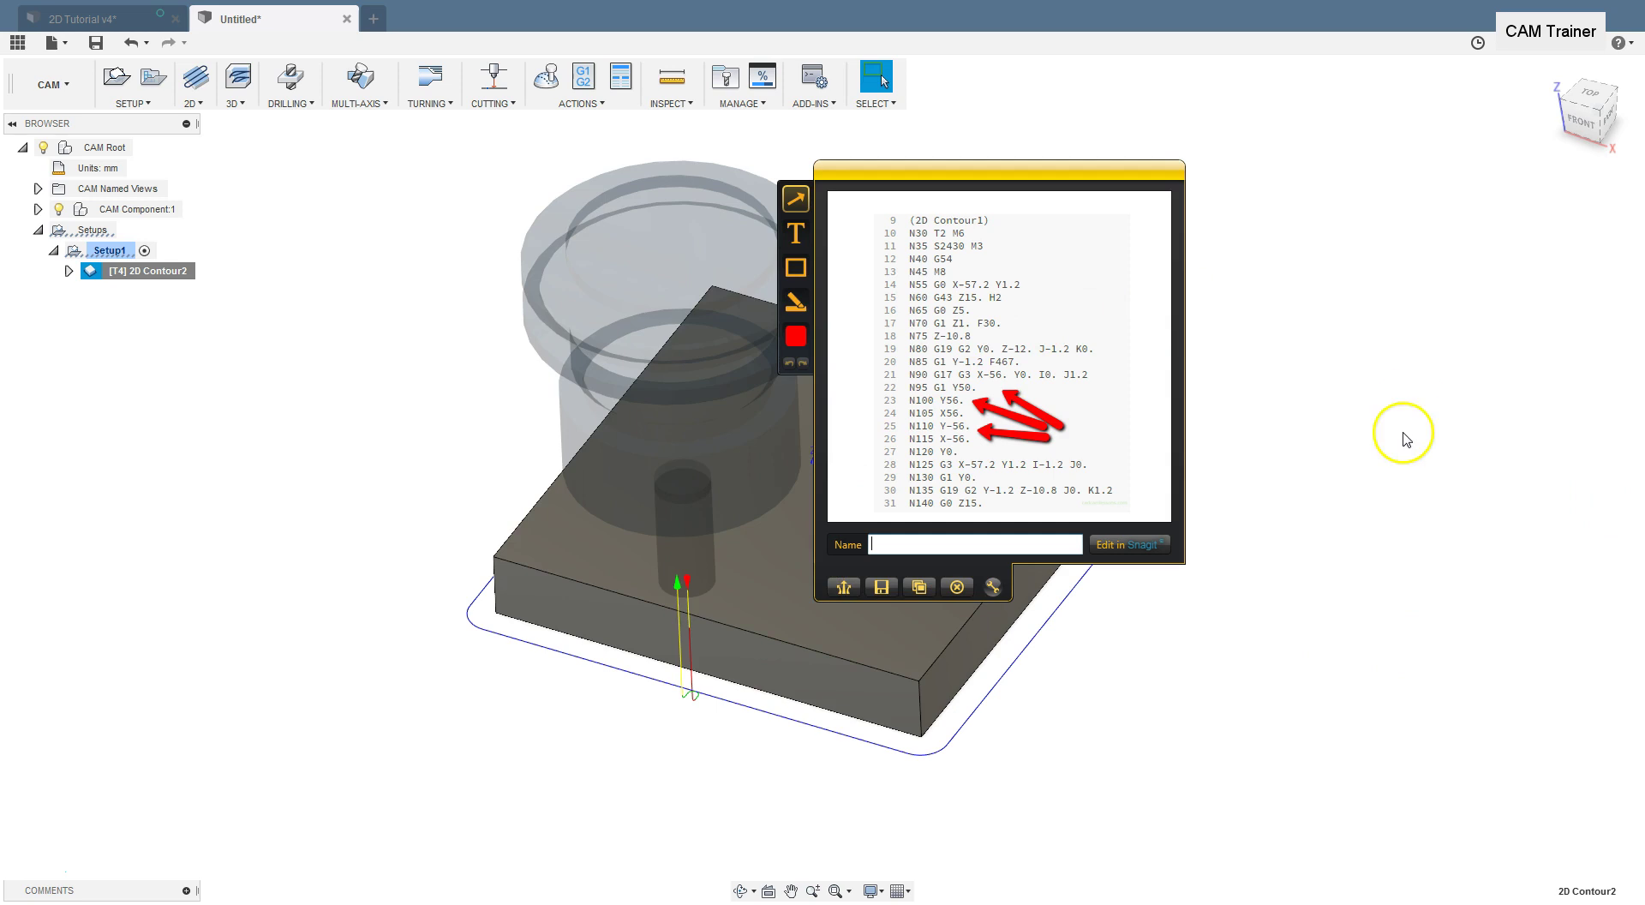
Move the G-code listing over to the right side of the screen.
left_click_drag(1021, 170, 1239, 179)
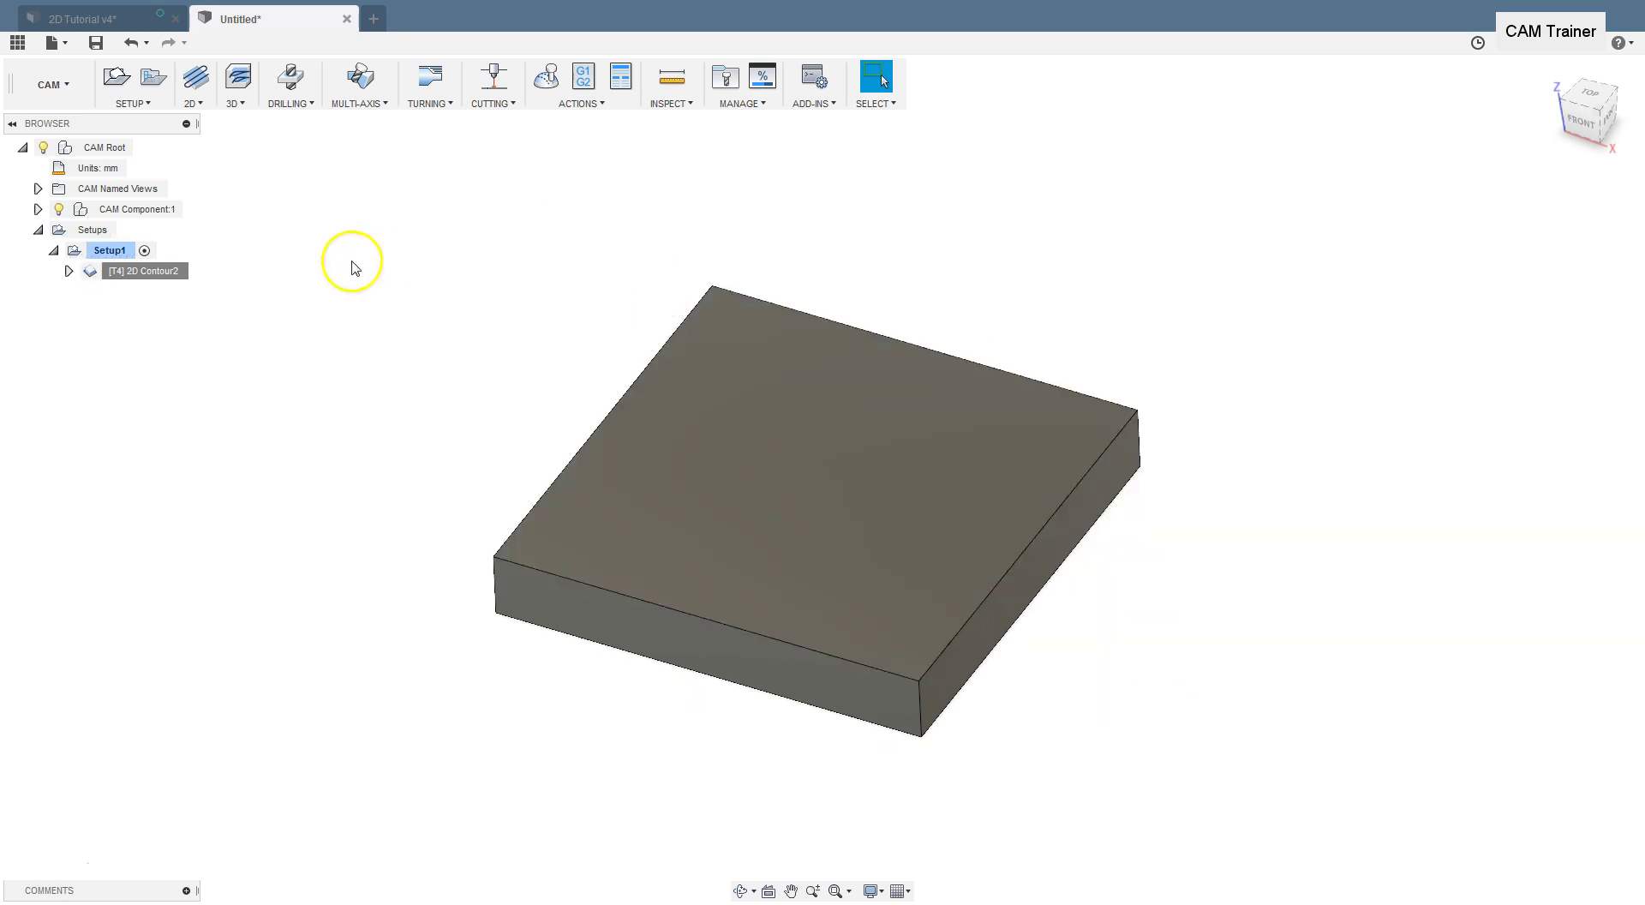
Edit 2D Contour2 and change its compensation type from In computer to In control.
left_click(137, 271)
right_click(143, 274)
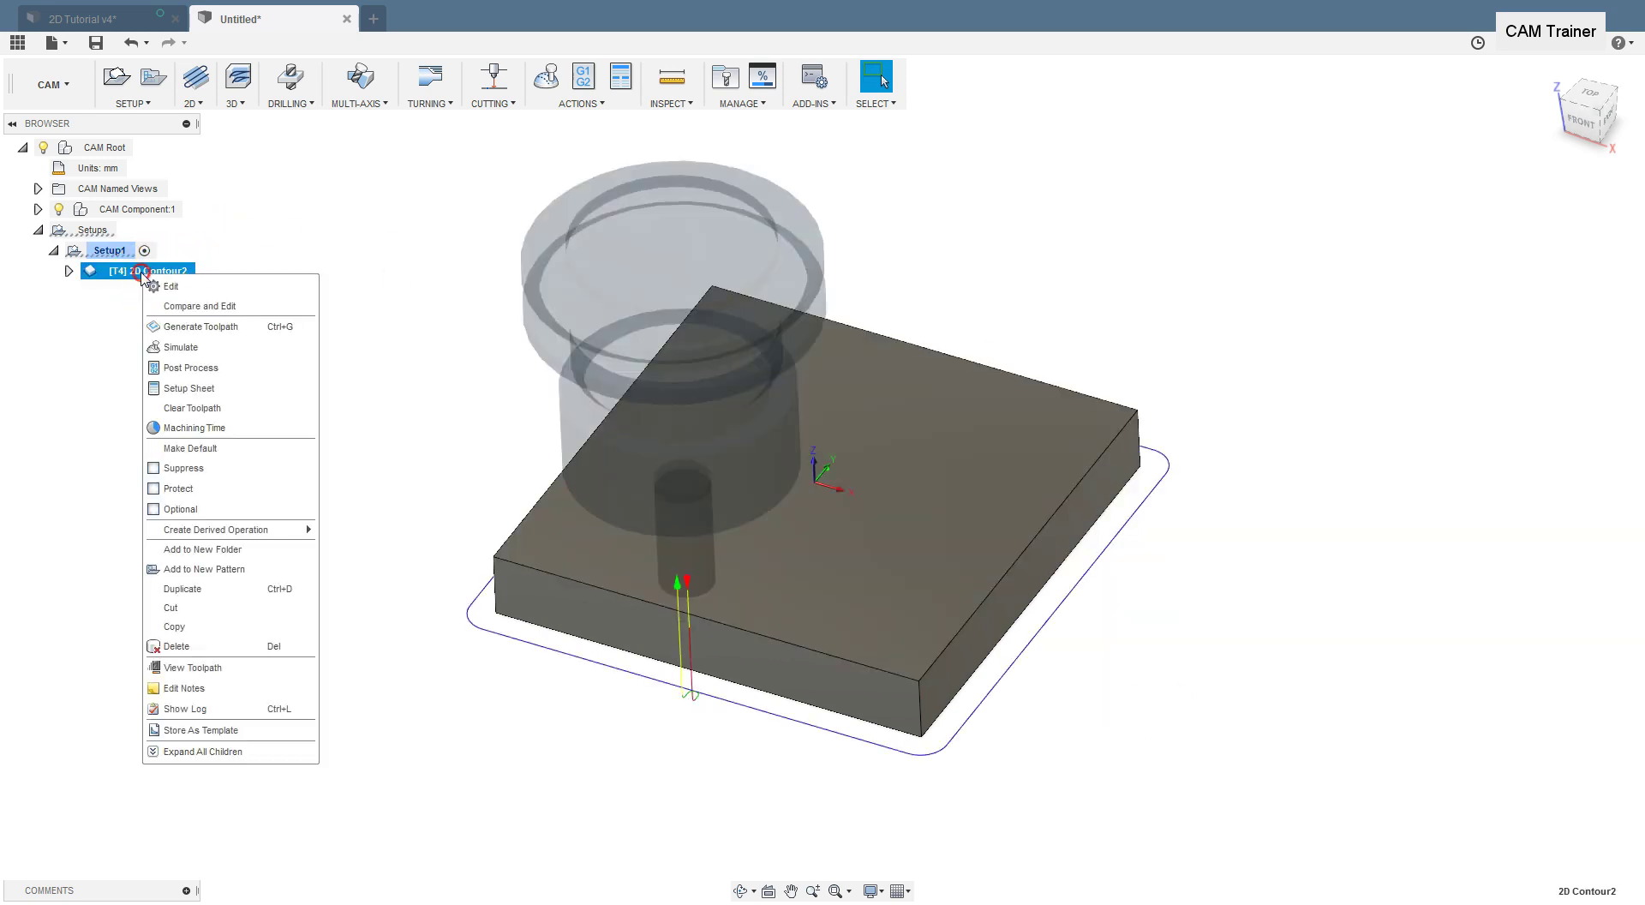
left_click(198, 286)
left_click(1353, 152)
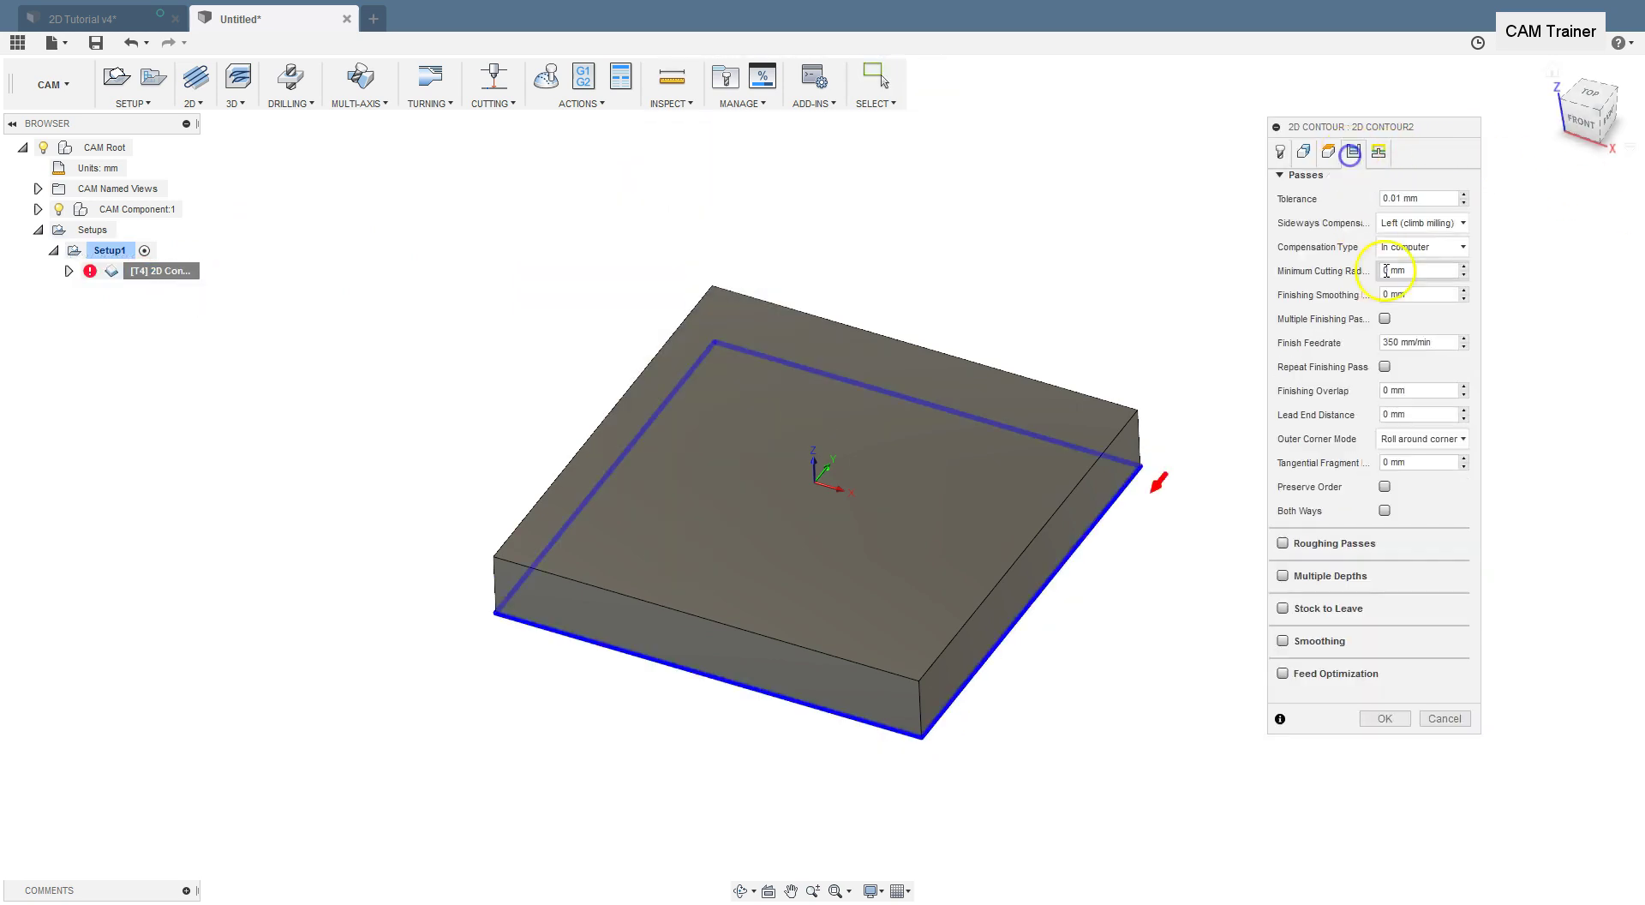
left_click(1448, 247)
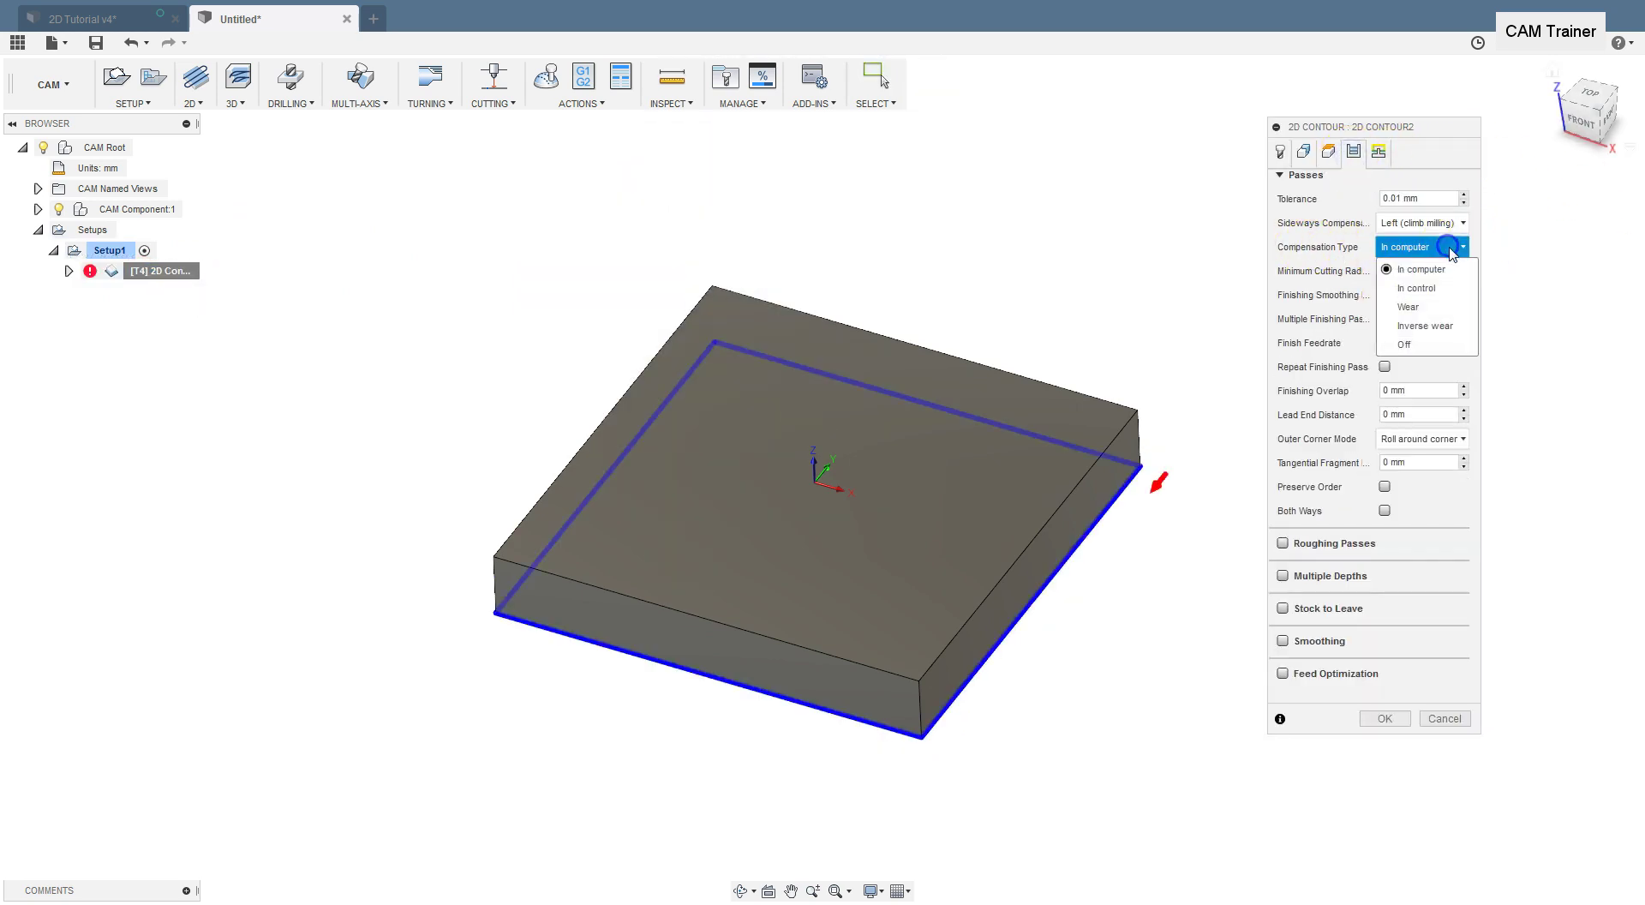
left_click(1416, 290)
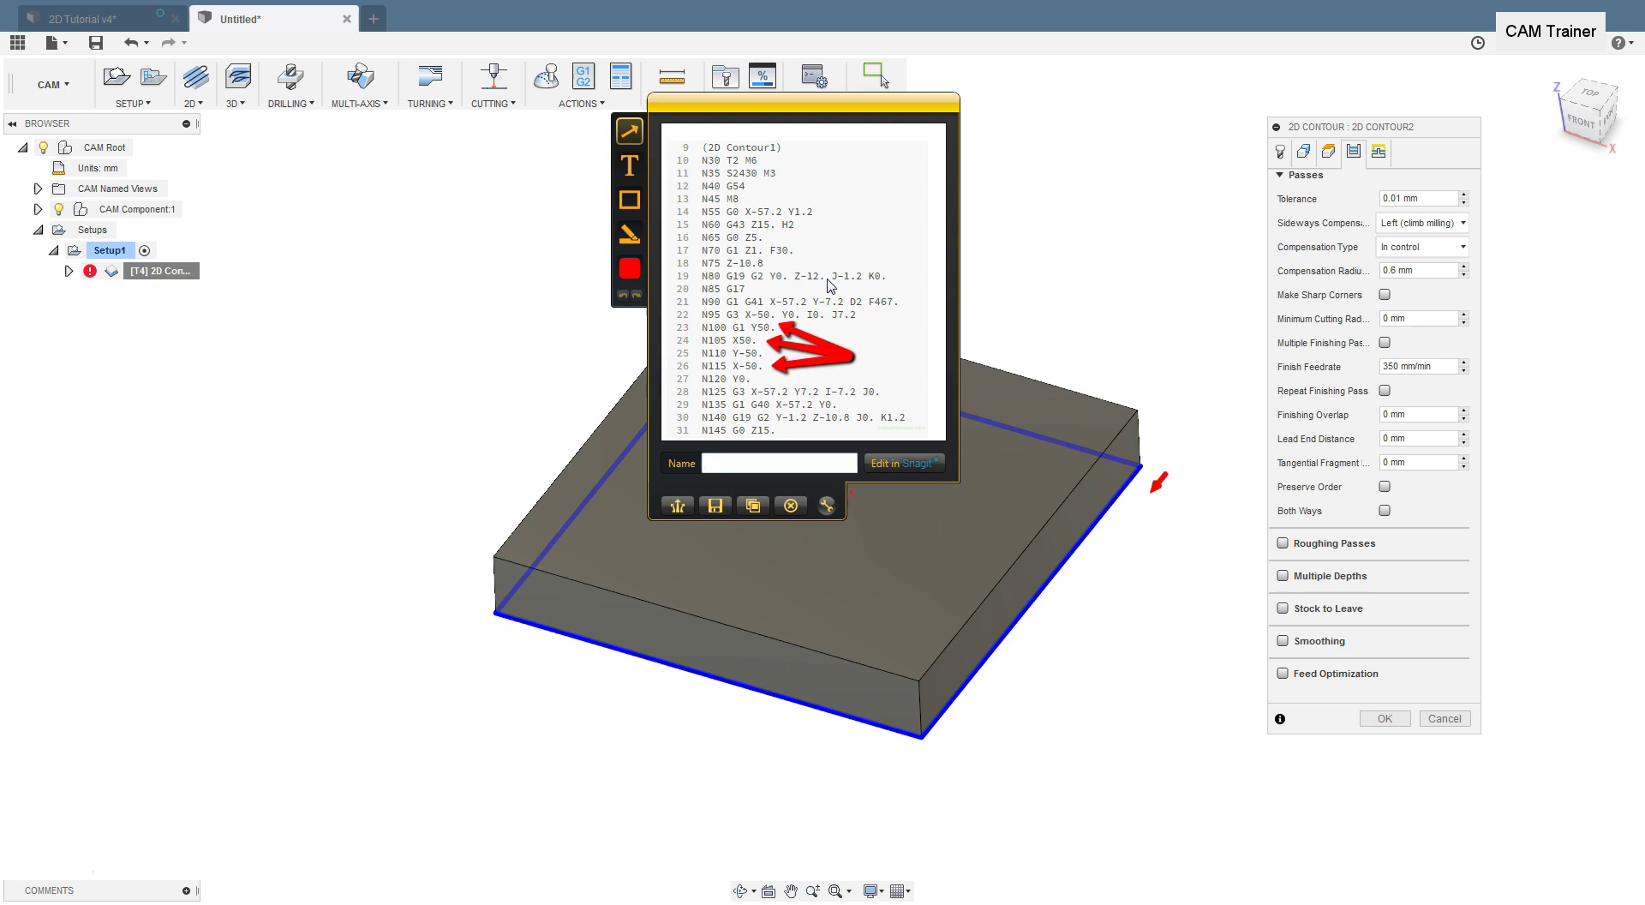
Repost the In control operation and view the G-code with G41 D2 and ±50 contour moves.
left_click(803, 351)
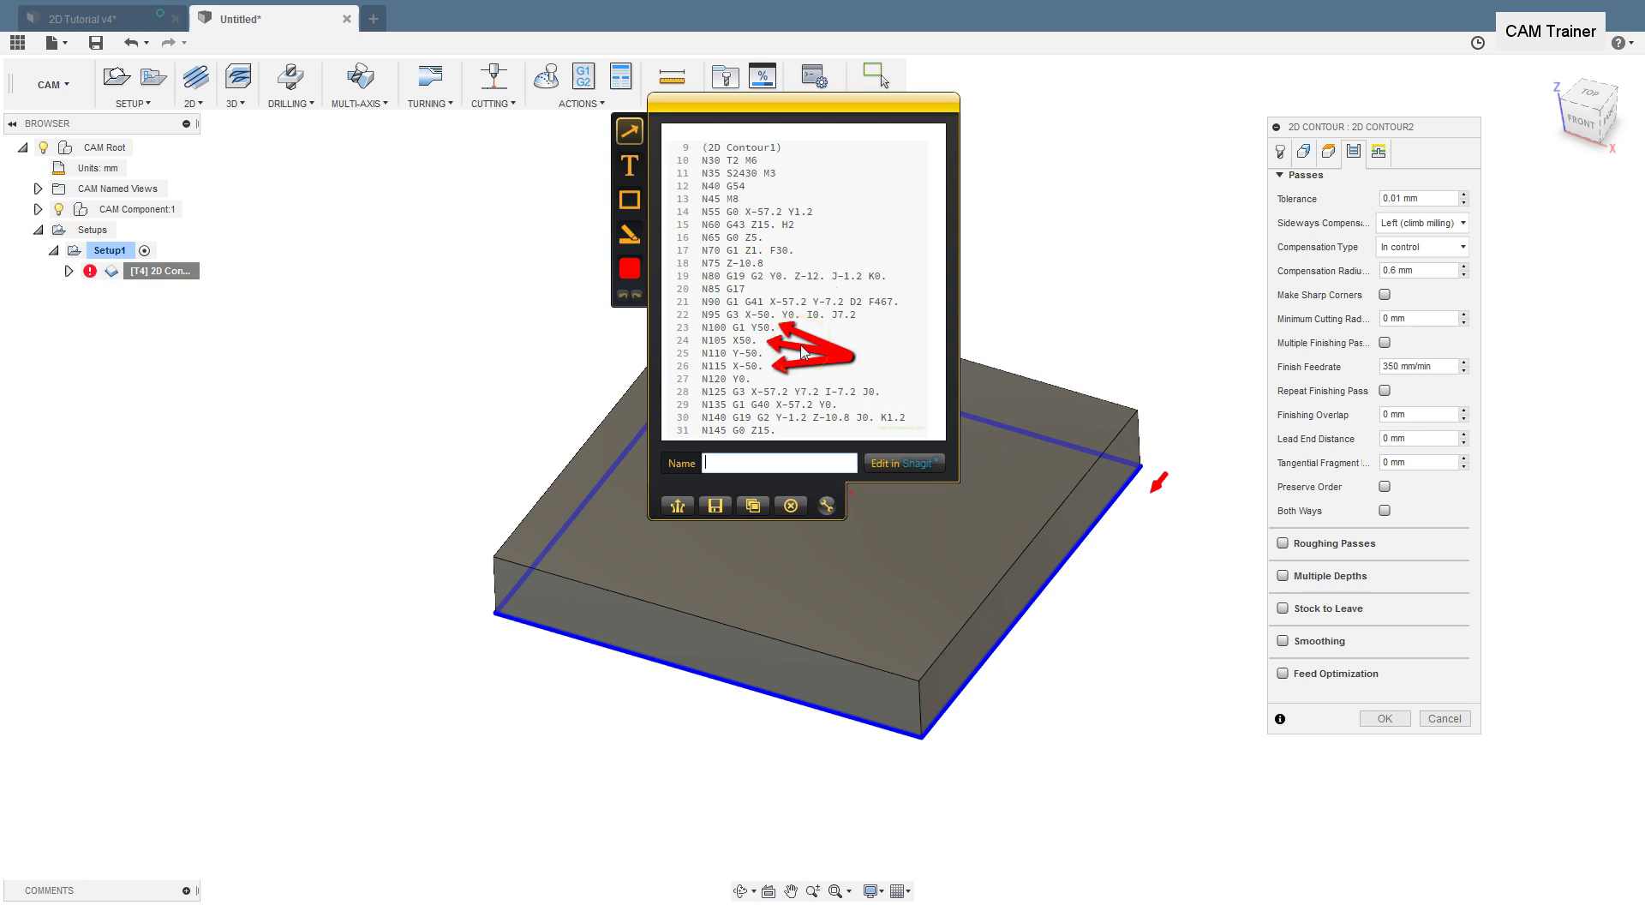